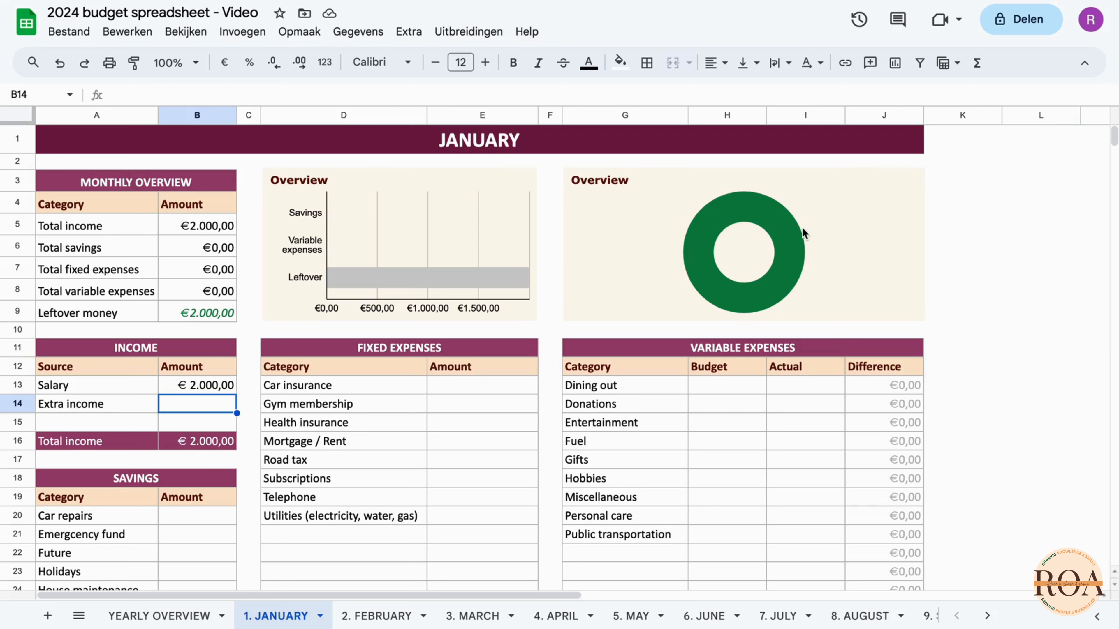
# - Enter 300 as the Extra income amount in the January income table
pyautogui.scroll(-1, 687, 290)
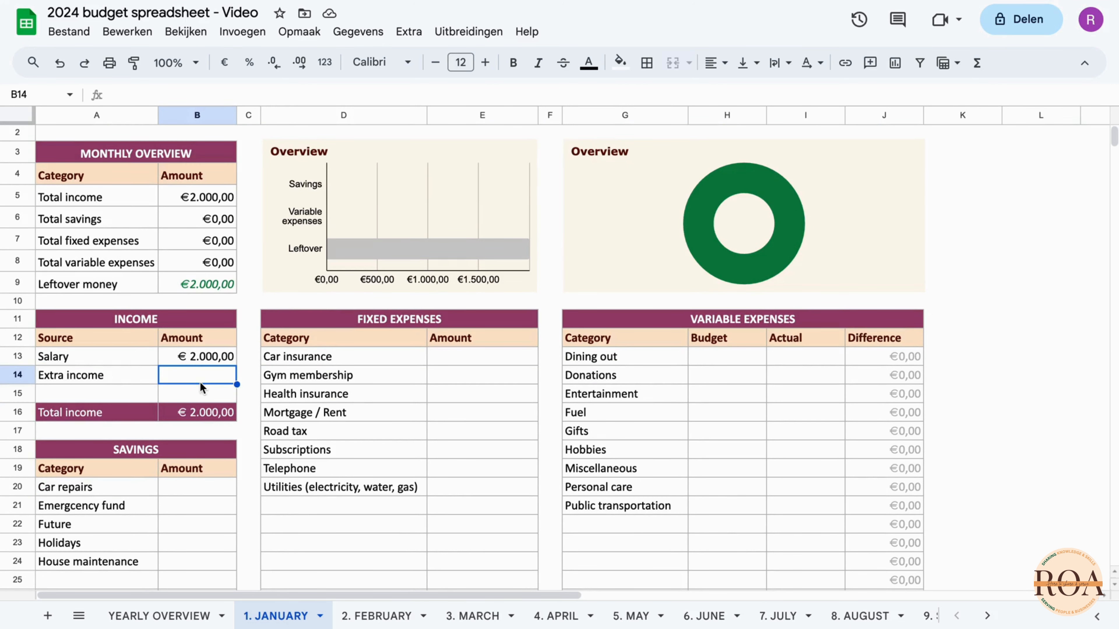
pyautogui.write('300')
pyautogui.press('Return')
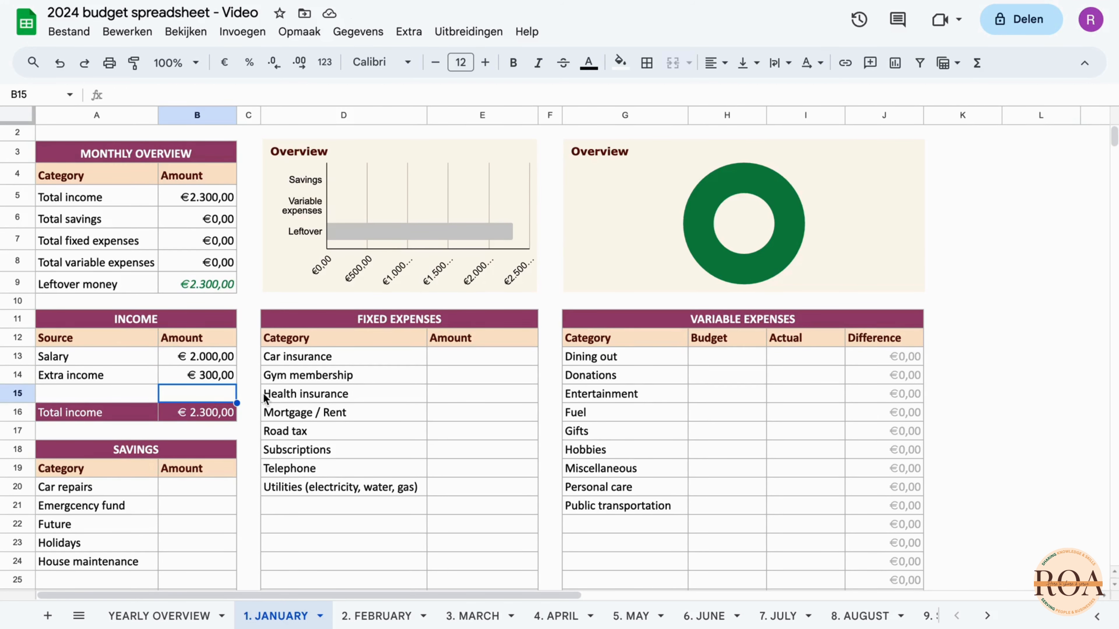
# - Fill in the January savings amounts with 100 for Car repairs and 150 for the emergency fund
pyautogui.scroll(-1, 264, 396)
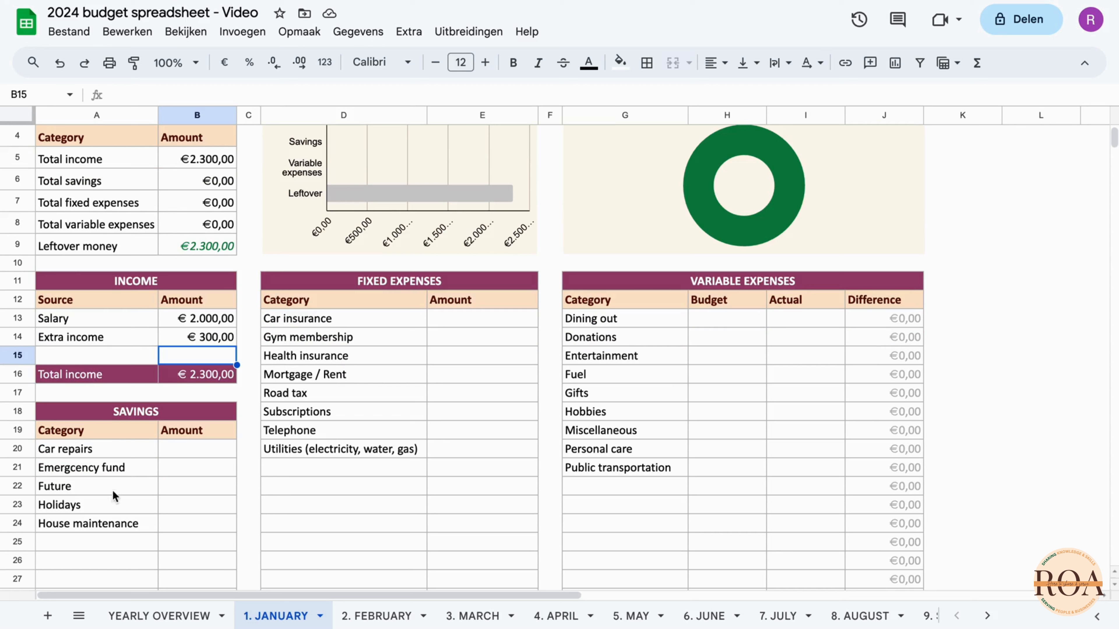
pyautogui.click(111, 448)
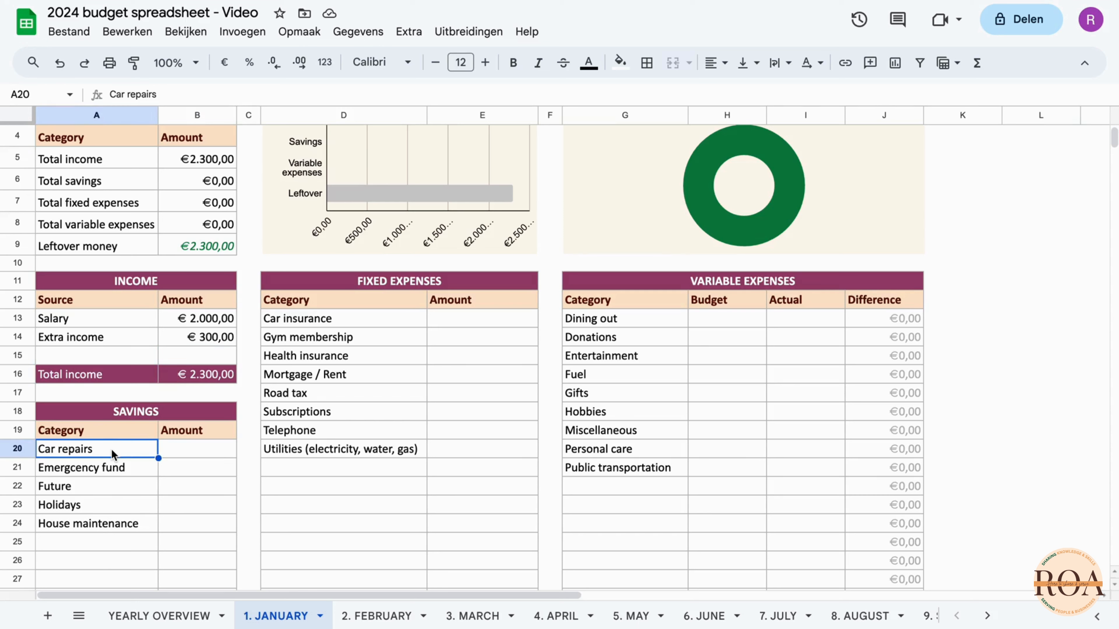
pyautogui.click(189, 453)
pyautogui.write('100')
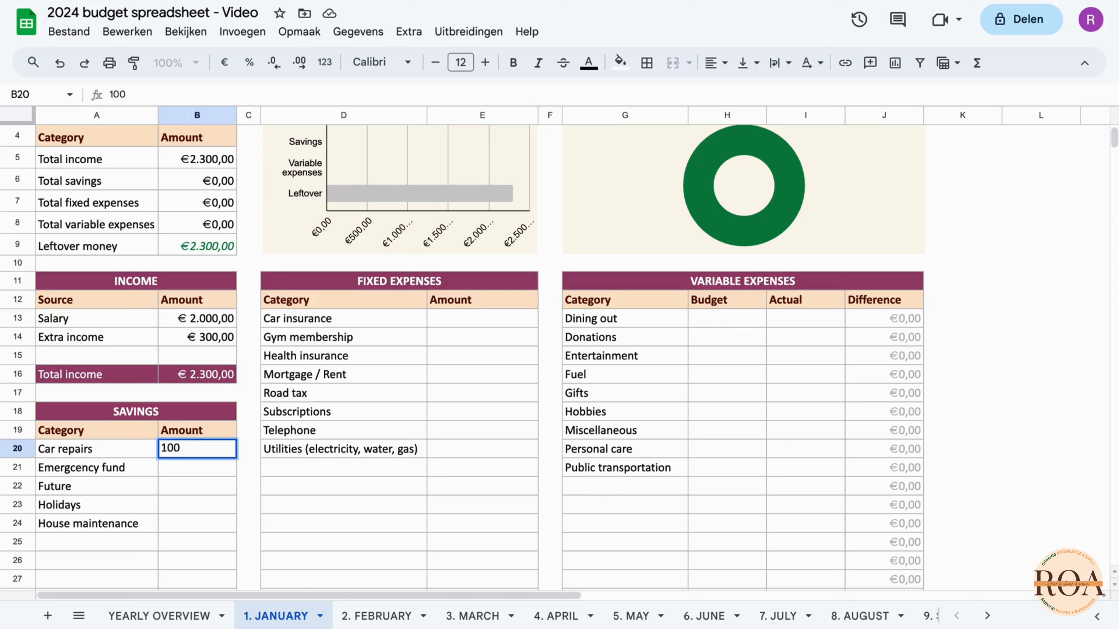
pyautogui.press('Return')
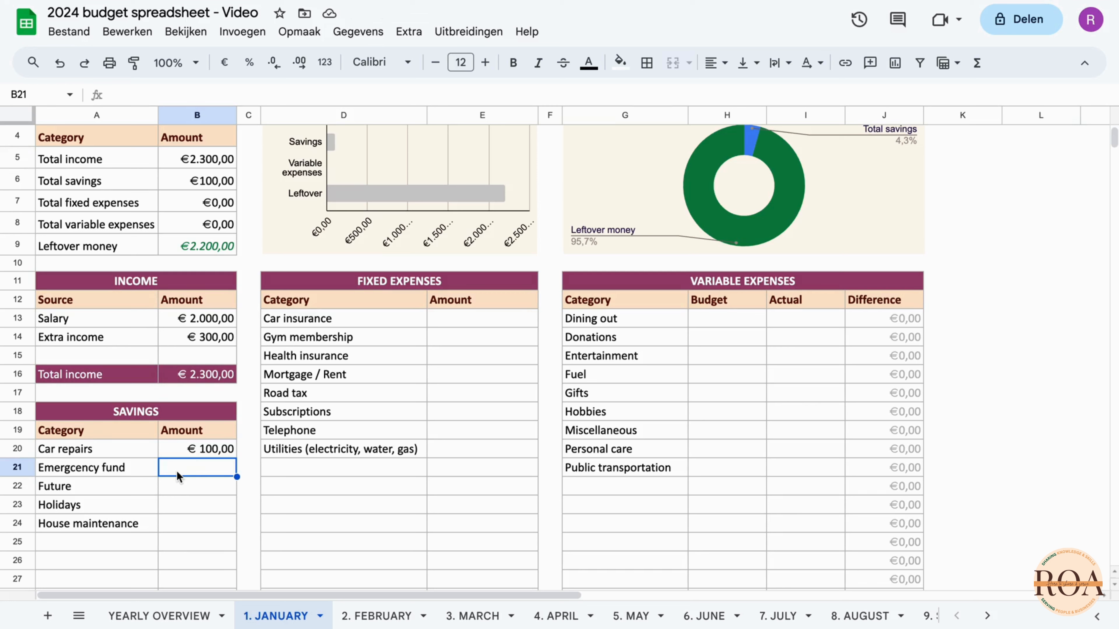
pyautogui.write('15')
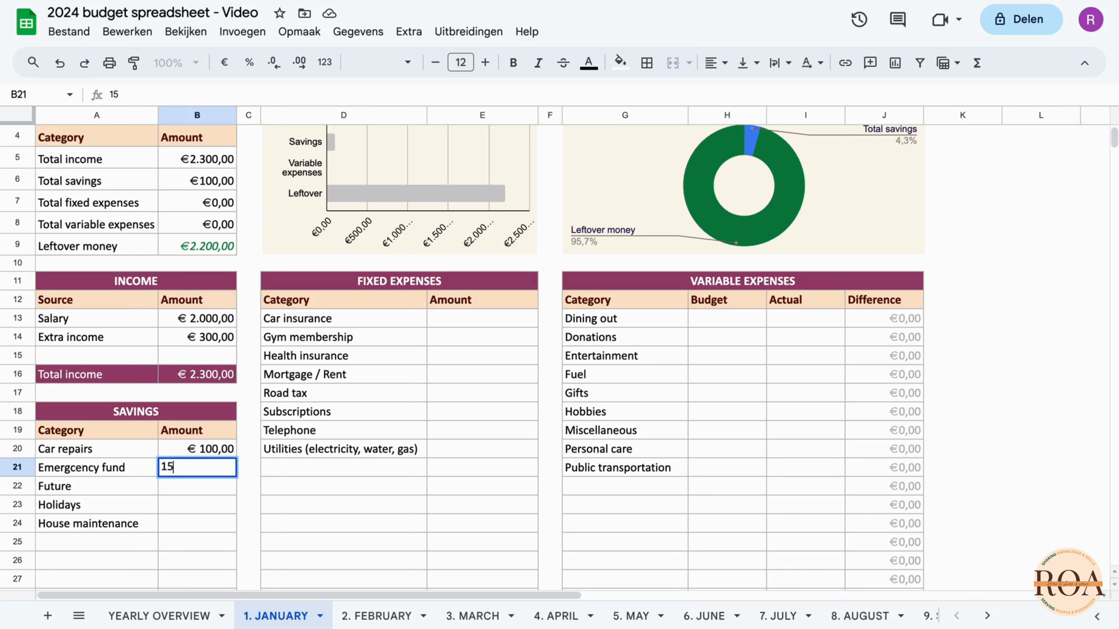
pyautogui.write('0')
pyautogui.press('Return')
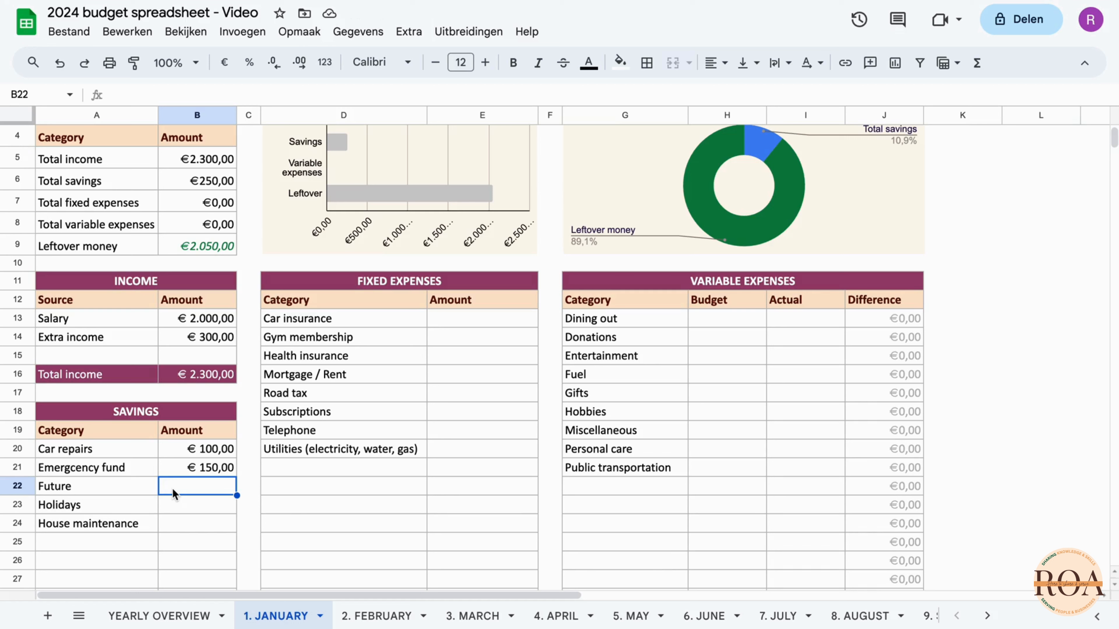
# - Complete the savings amounts with 200 for Future, 100 for Holidays and 50 for House maintenance
pyautogui.write('200')
pyautogui.press('Return')
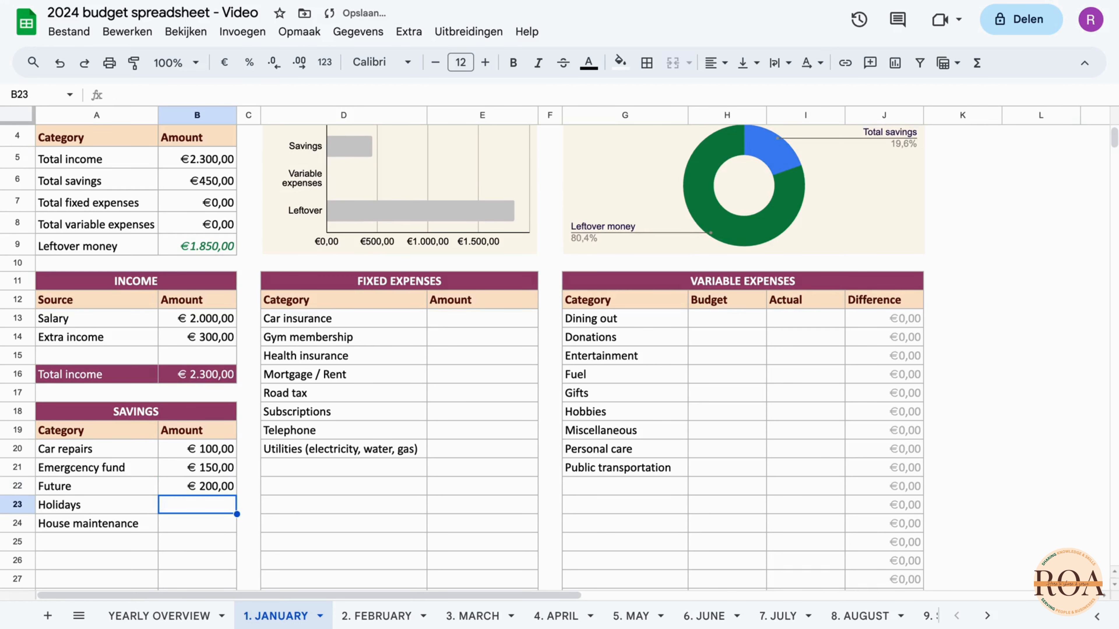
pyautogui.write('100')
pyautogui.press('Return')
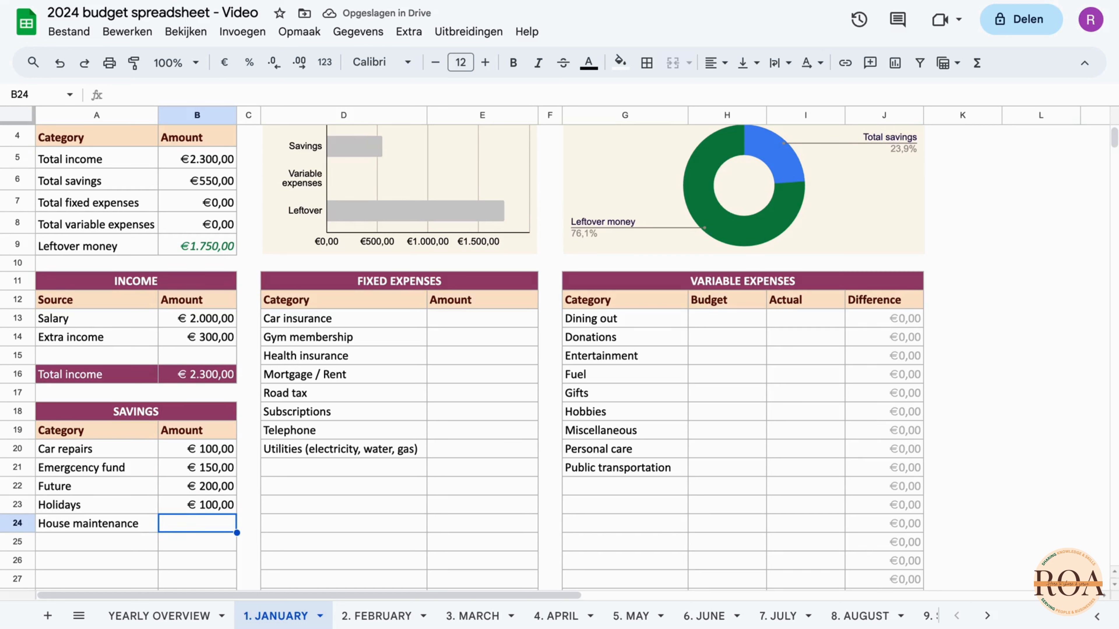
pyautogui.write('50')
pyautogui.press('Return')
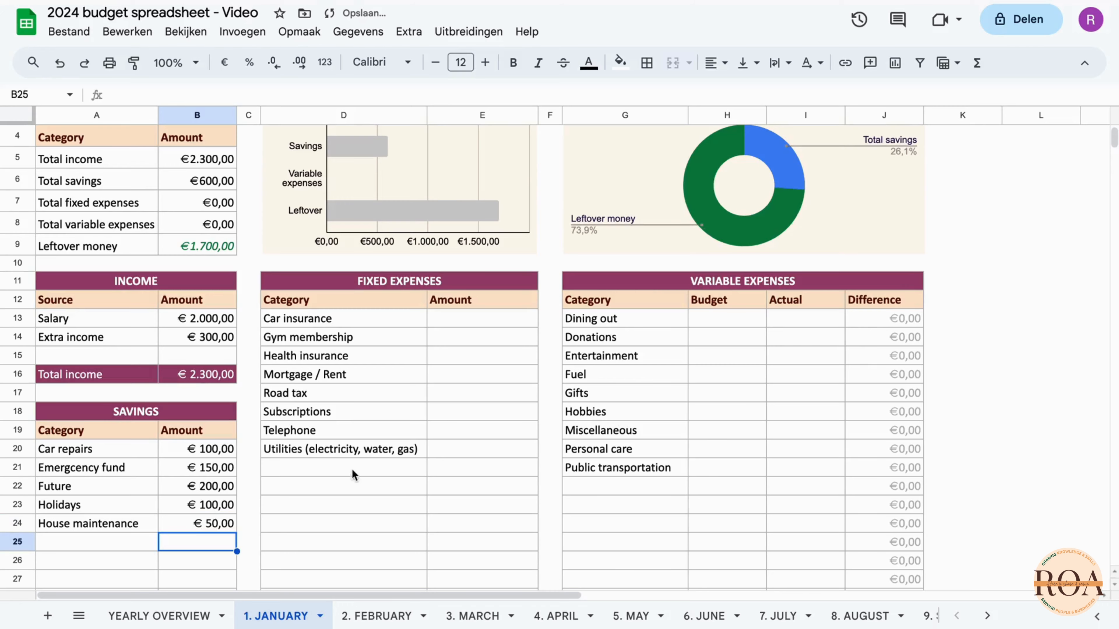
# - Enter the fixed expense amounts: 50 for Car insurance, 20 for Gym membership and 100 for Health insurance
pyautogui.scroll(2, 384, 444)
pyautogui.scroll(-2, 384, 443)
pyautogui.scroll(-2, 384, 448)
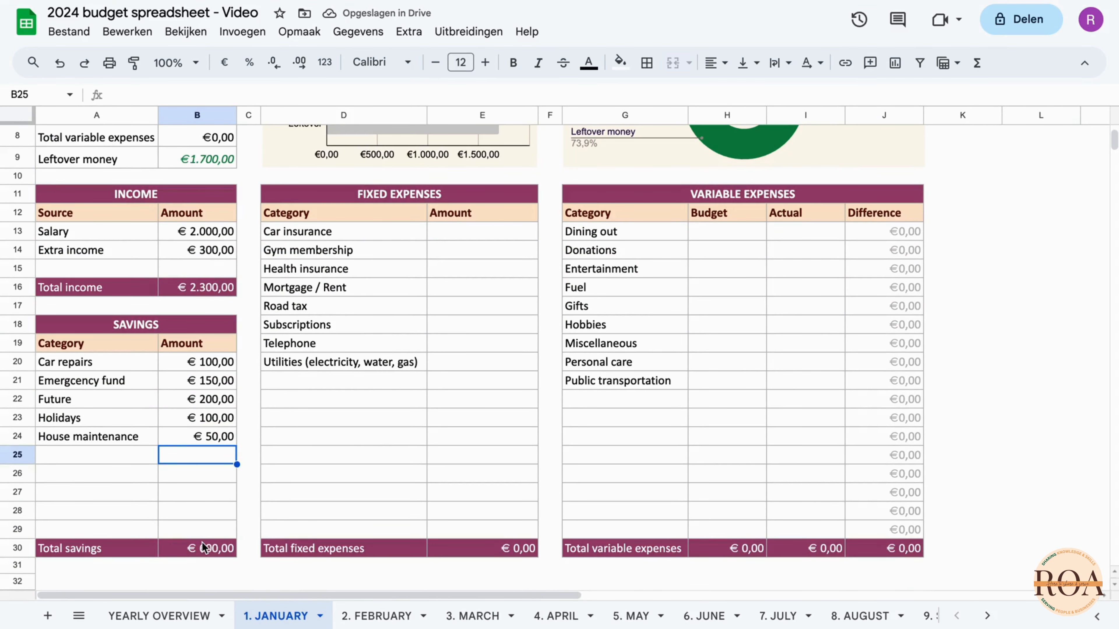
pyautogui.scroll(3, 202, 541)
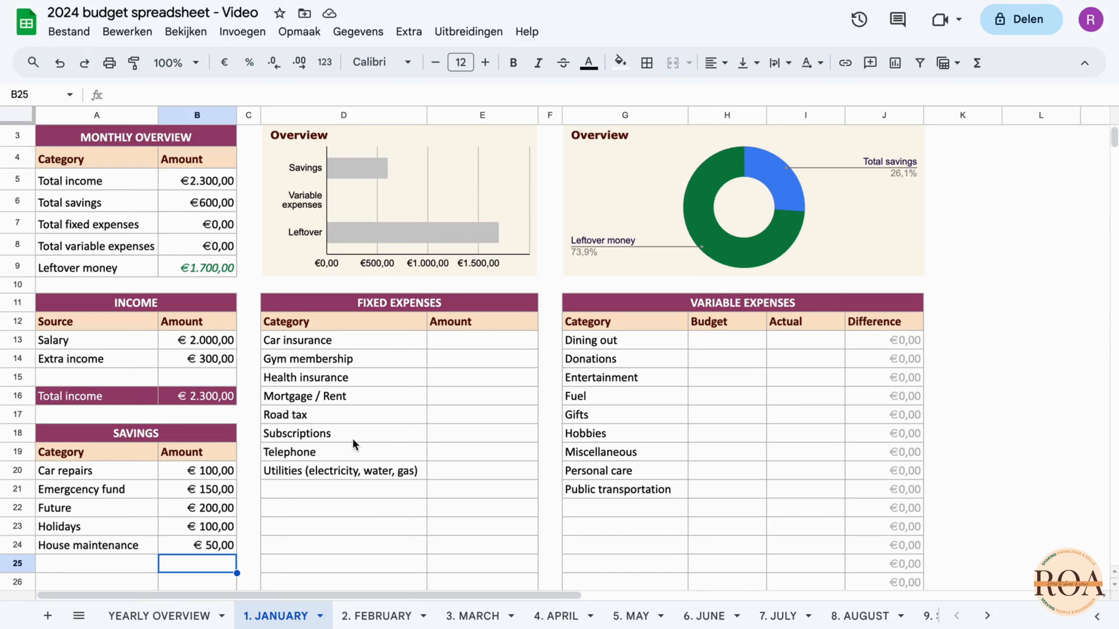
pyautogui.click(361, 364)
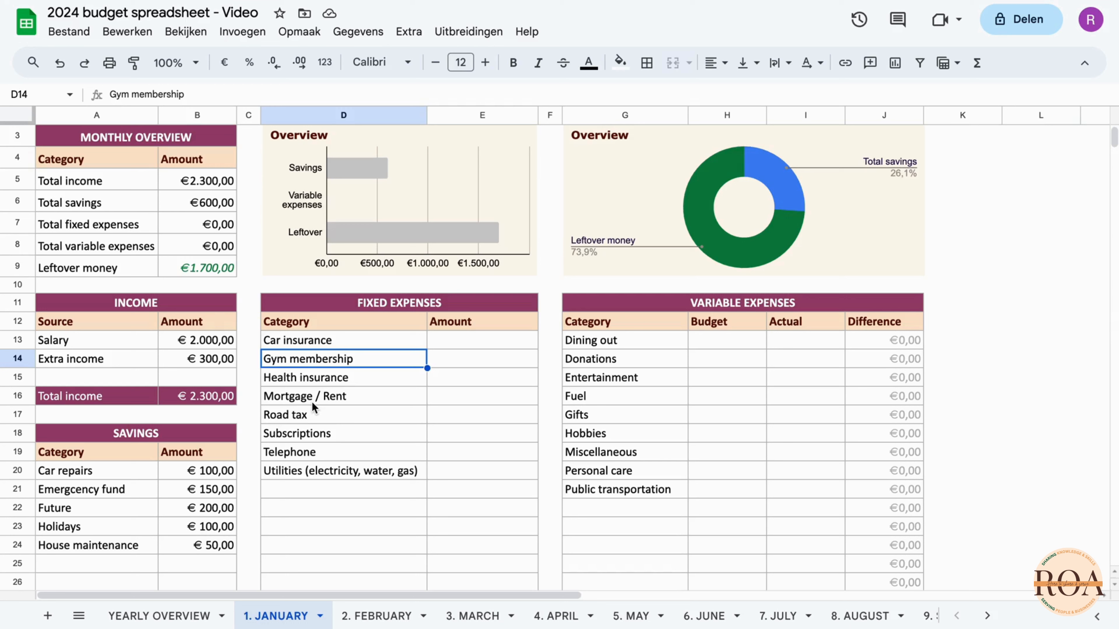
pyautogui.click(434, 346)
pyautogui.write('50')
pyautogui.press('Return')
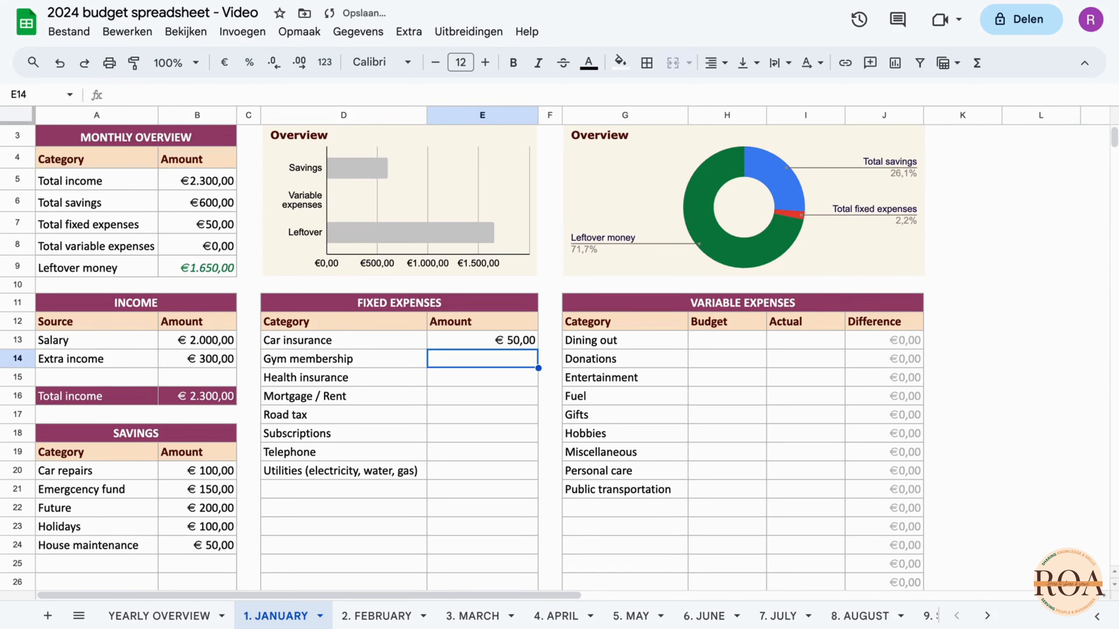
pyautogui.write('20')
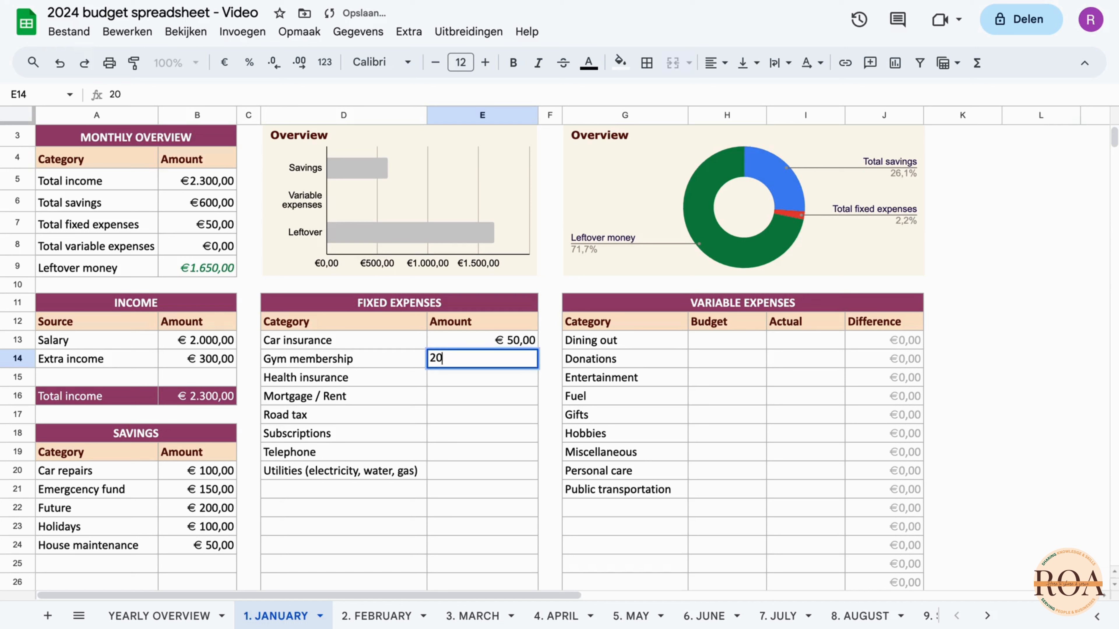
pyautogui.press('Return')
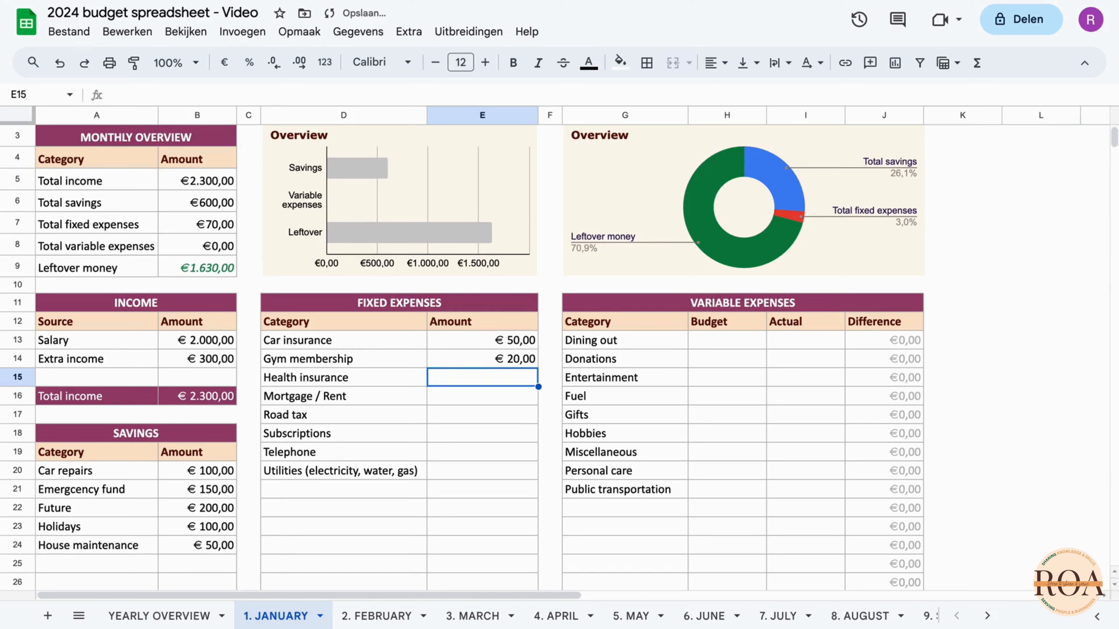
pyautogui.write('100')
pyautogui.press('Return')
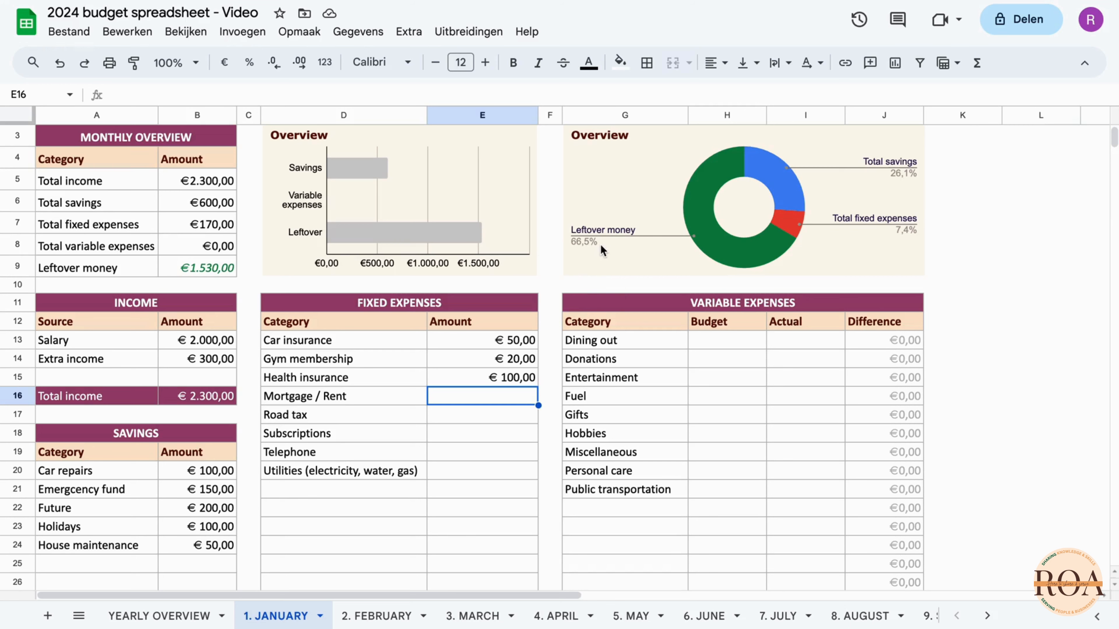
# - Set the variable expense budgets to 60 for Dining out and 50 for Entertainment
pyautogui.scroll(-1, 616, 430)
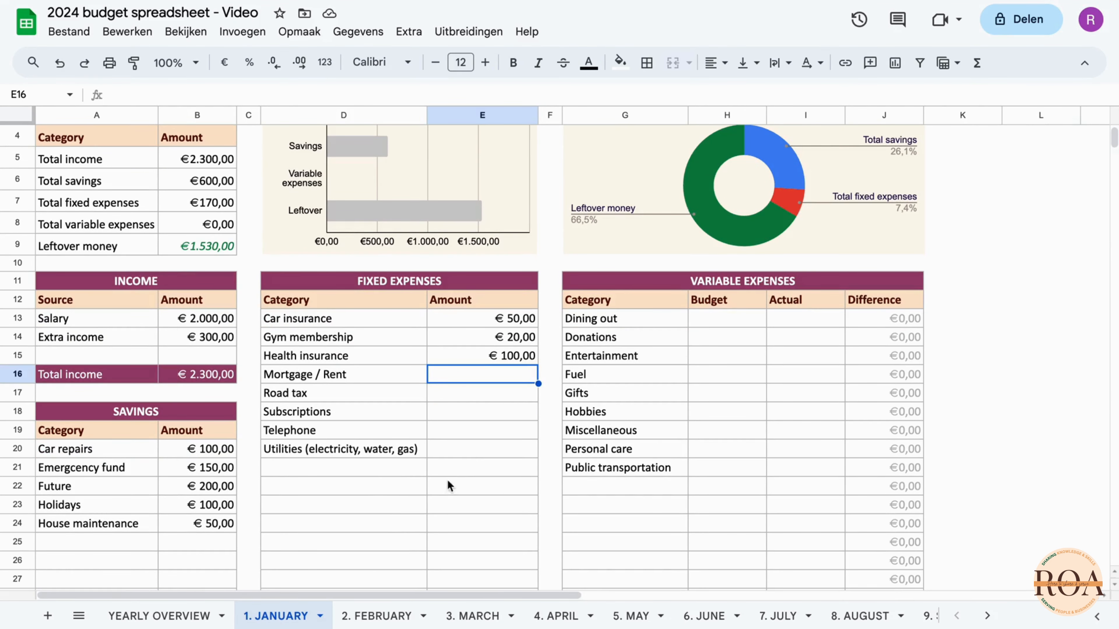
pyautogui.scroll(1, 799, 380)
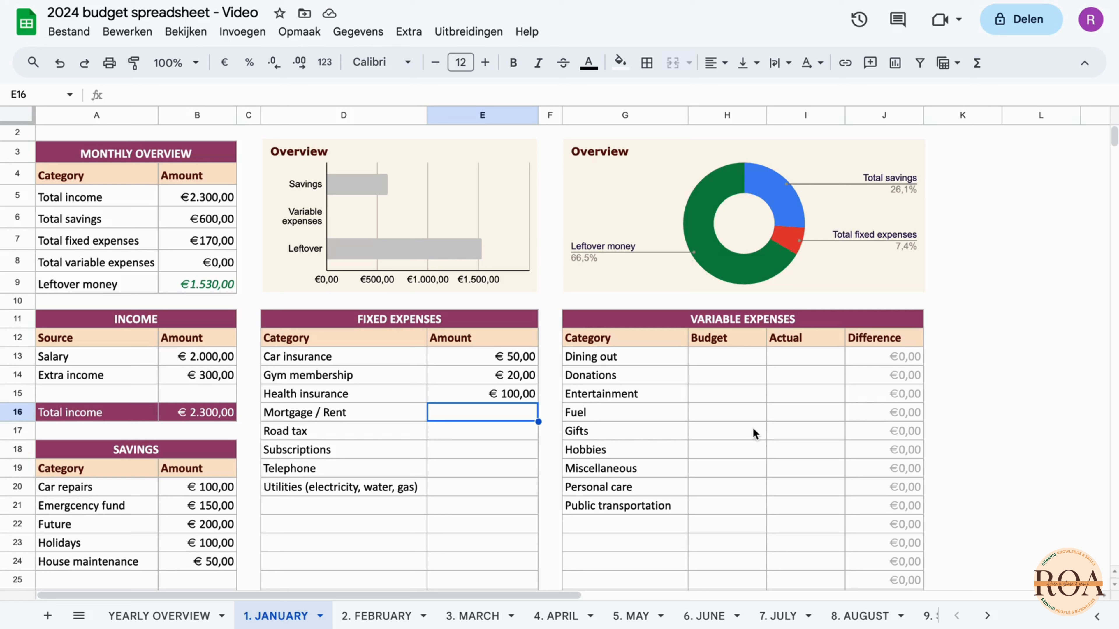
pyautogui.click(753, 362)
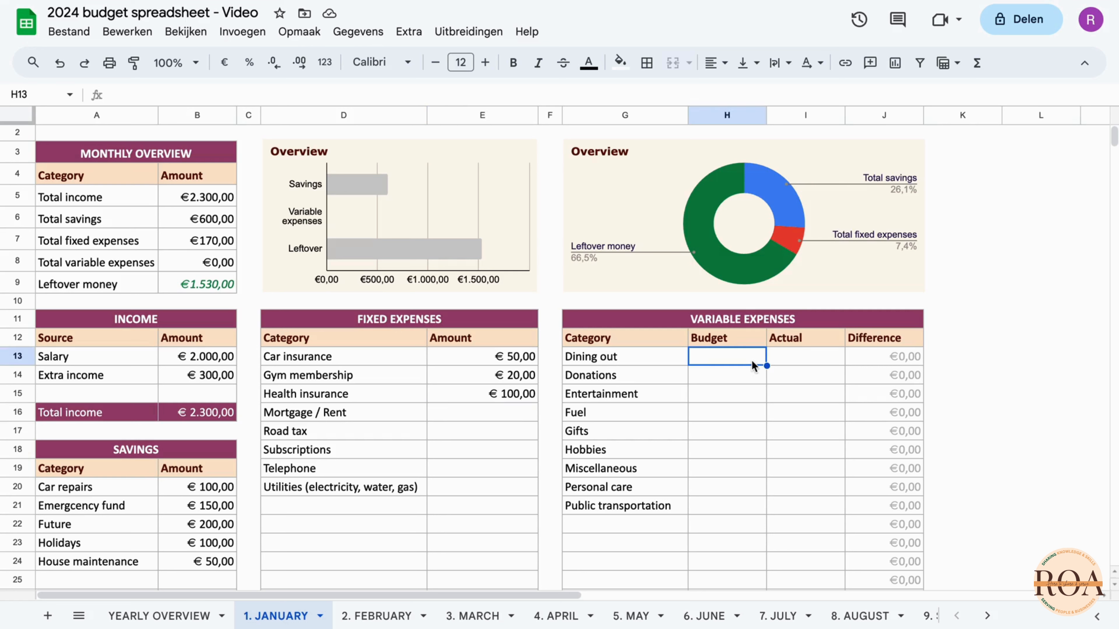
pyautogui.write('60')
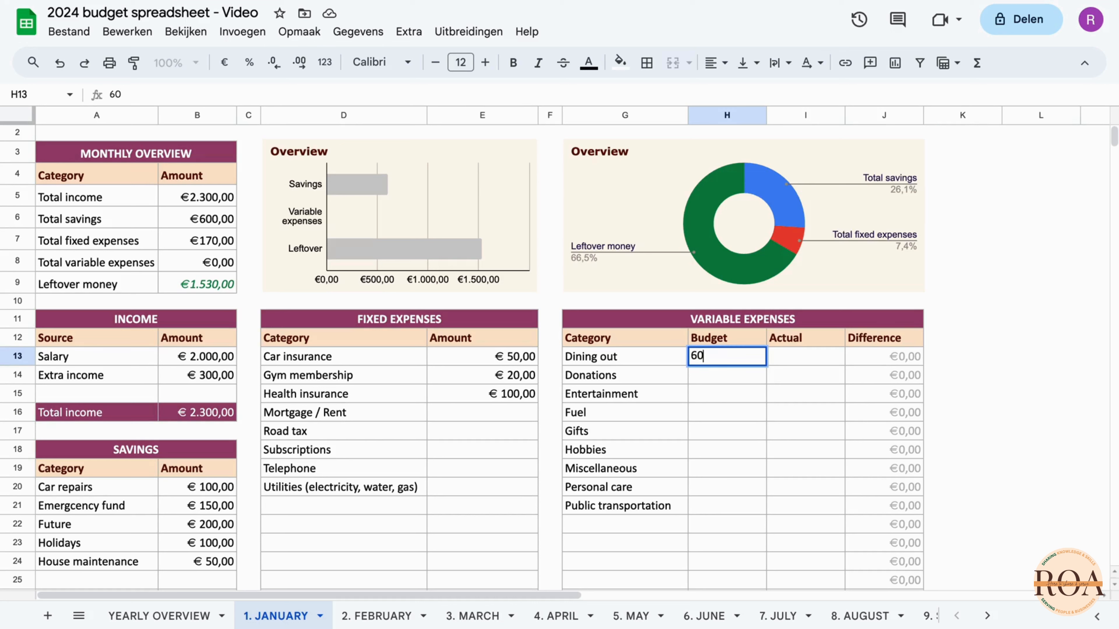
pyautogui.press('Return')
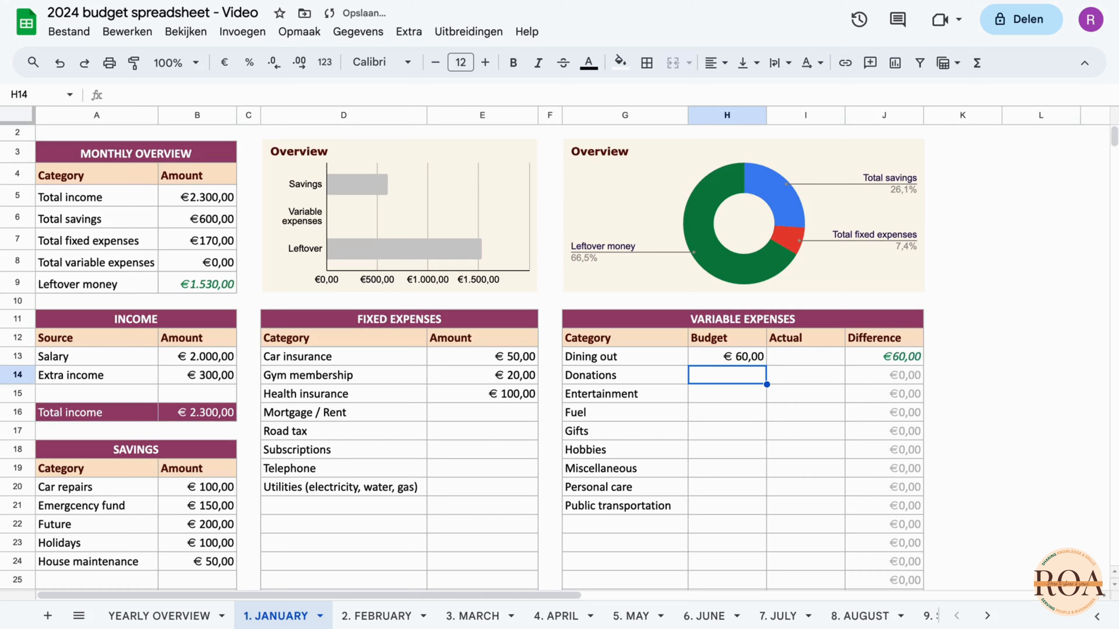
pyautogui.press('Down')
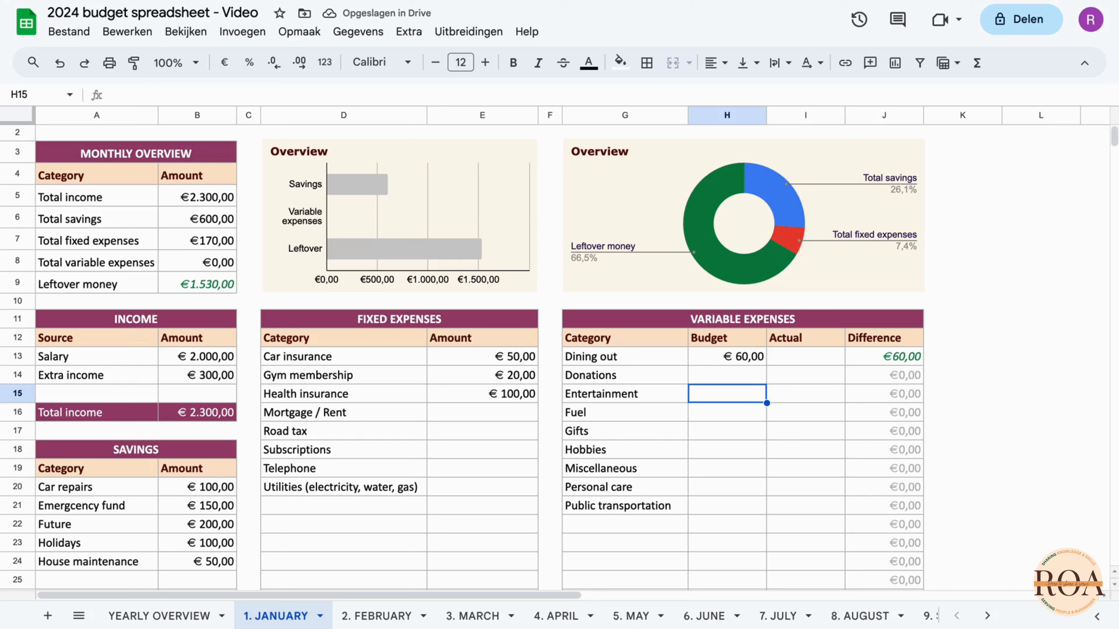
pyautogui.write('50')
pyautogui.press('Return')
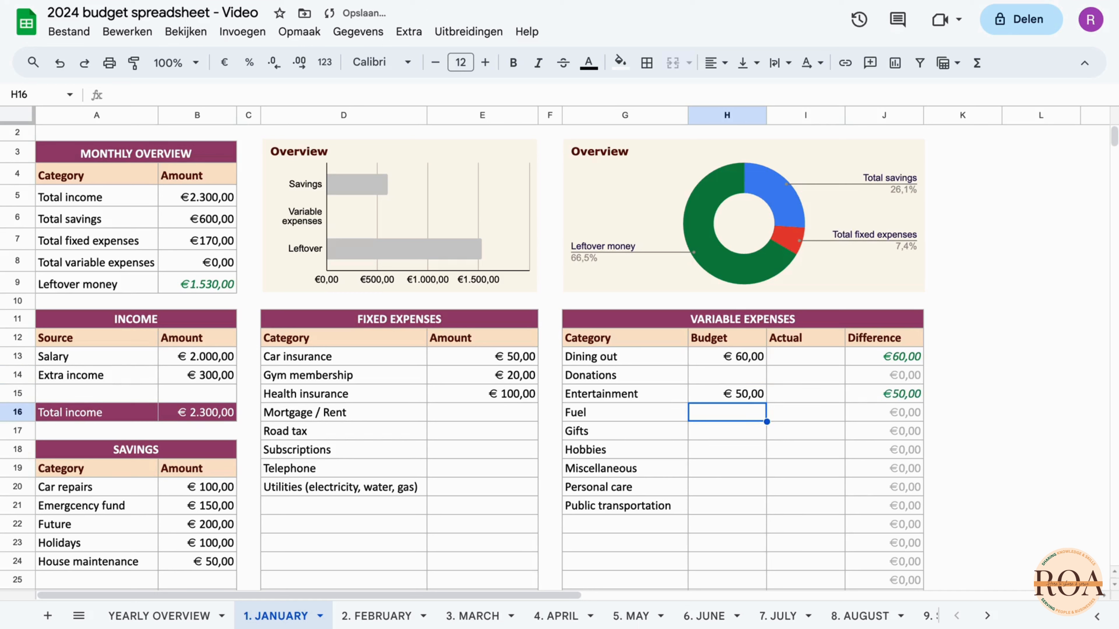
# - Set the variable expense budget for Gifts to 100
pyautogui.press('Down')
pyautogui.press('Down')
pyautogui.press('Up')
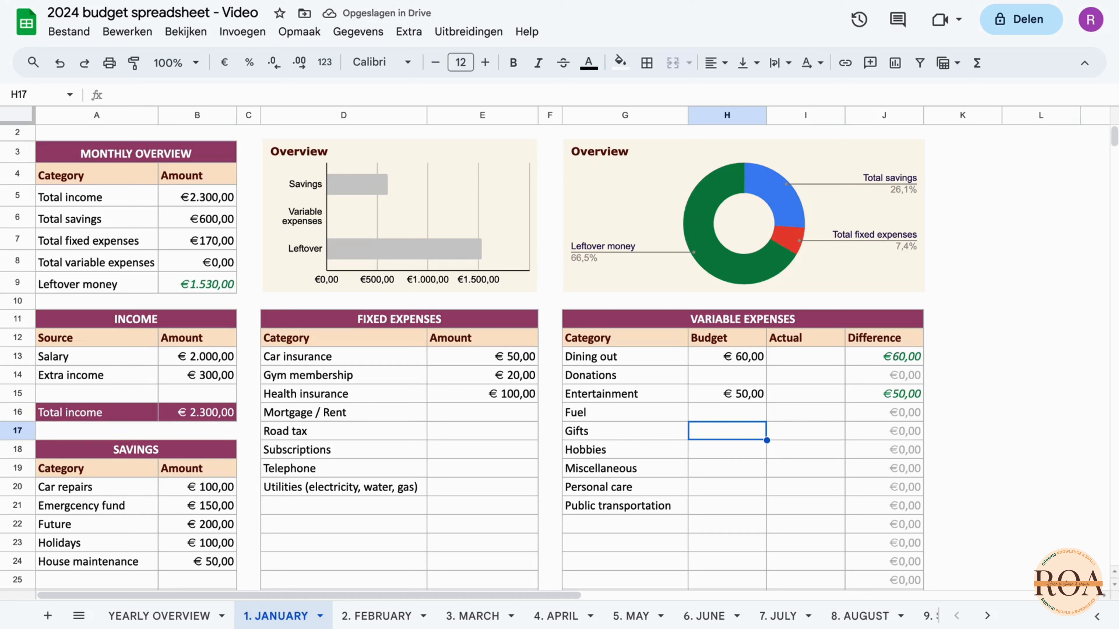
pyautogui.write('100')
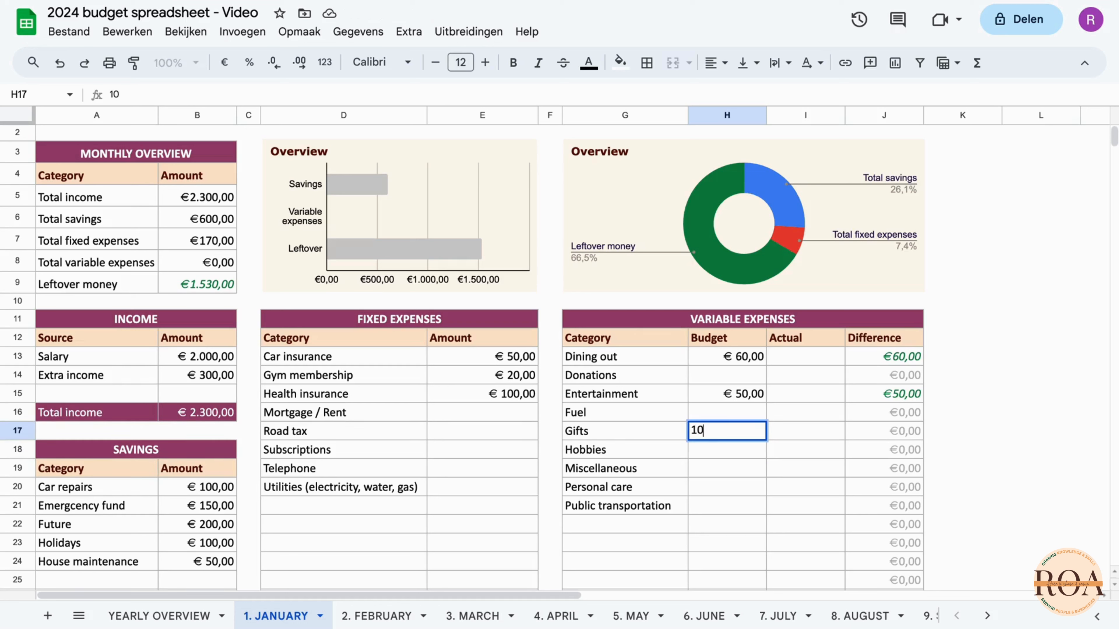
pyautogui.press('Return')
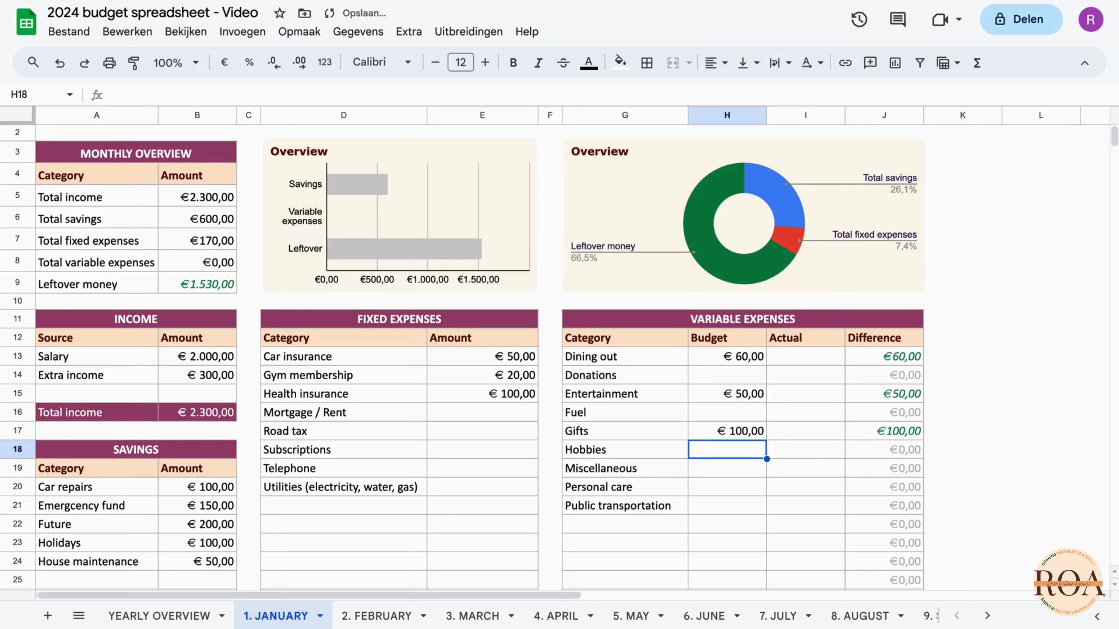
pyautogui.press('Down')
pyautogui.press('Down')
pyautogui.press('Down')
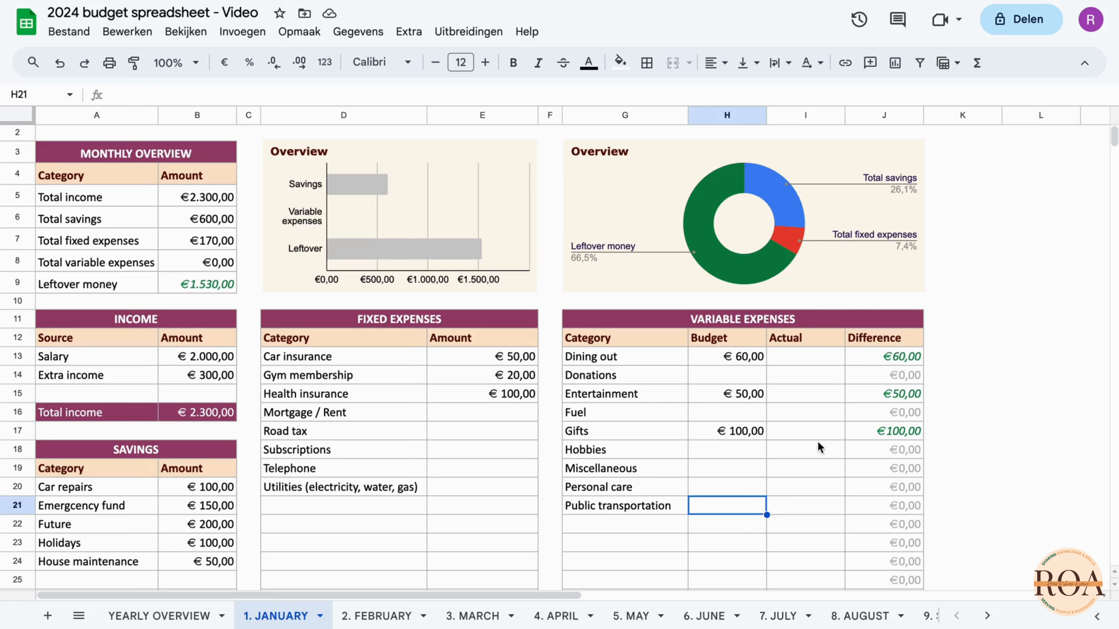
# - Record the actual variable expenses as 80 for Dining out and 35 for Entertainment
pyautogui.click(809, 360)
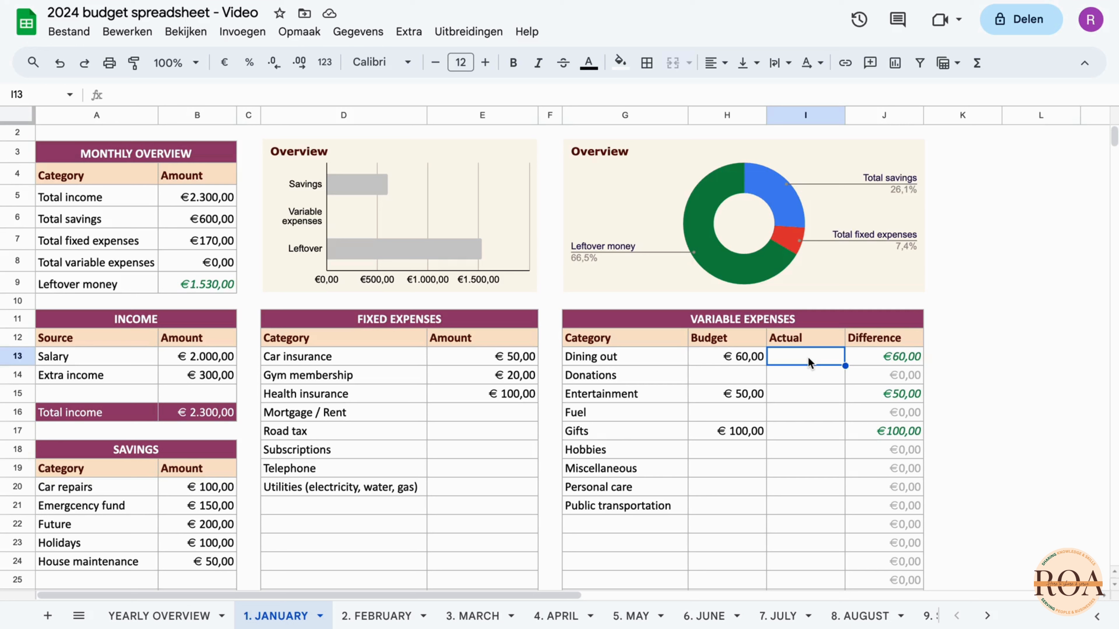
pyautogui.write('80')
pyautogui.press('Return')
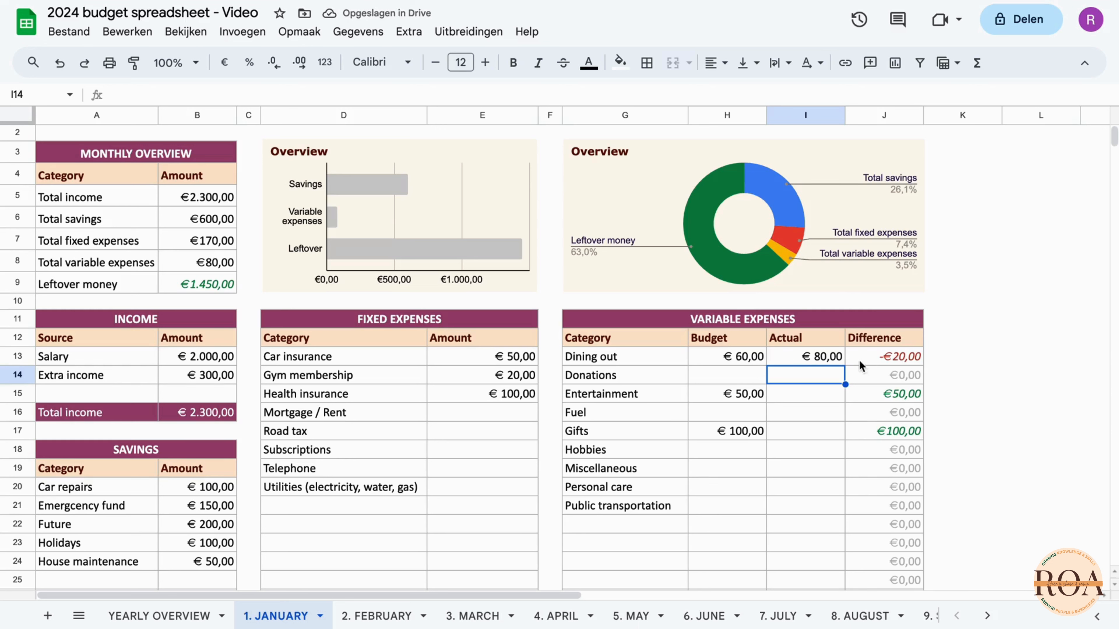
pyautogui.click(902, 358)
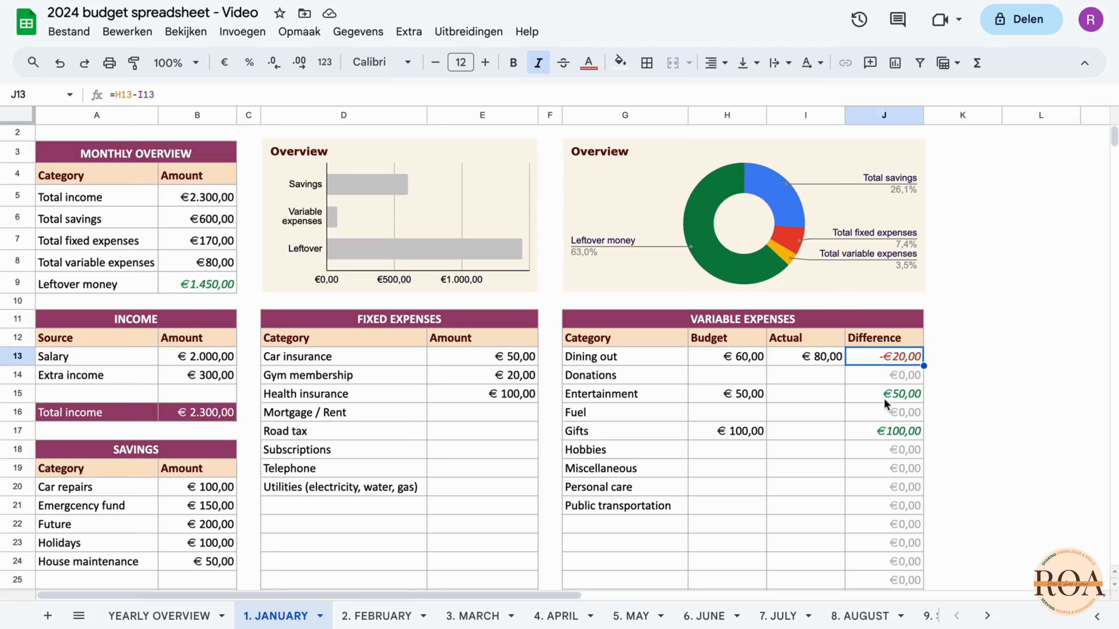
pyautogui.click(825, 393)
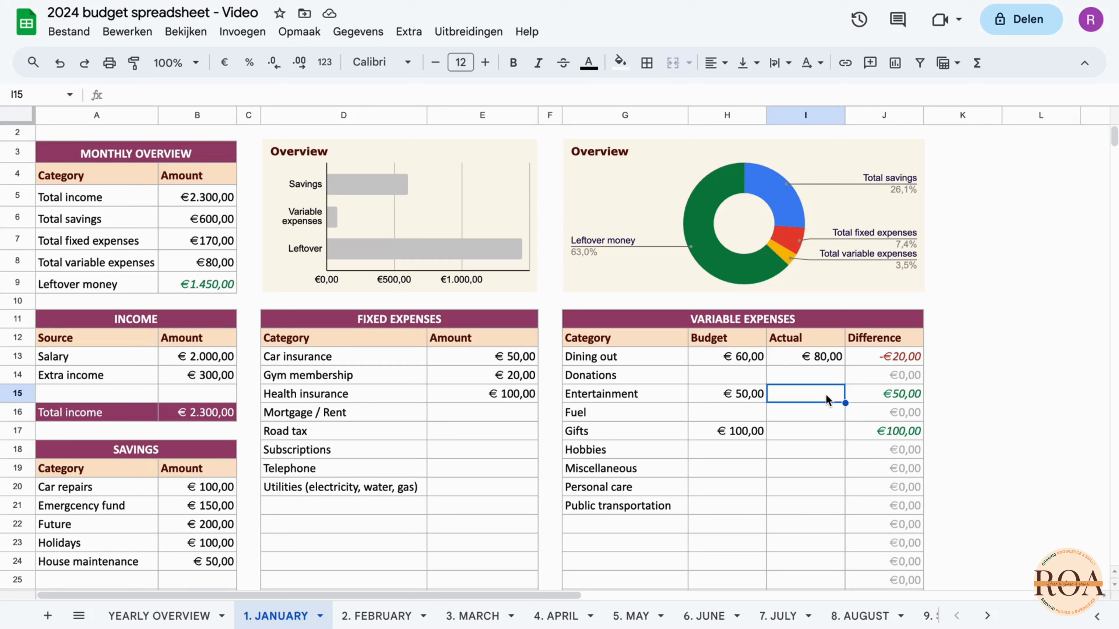
pyautogui.write('35')
pyautogui.press('Return')
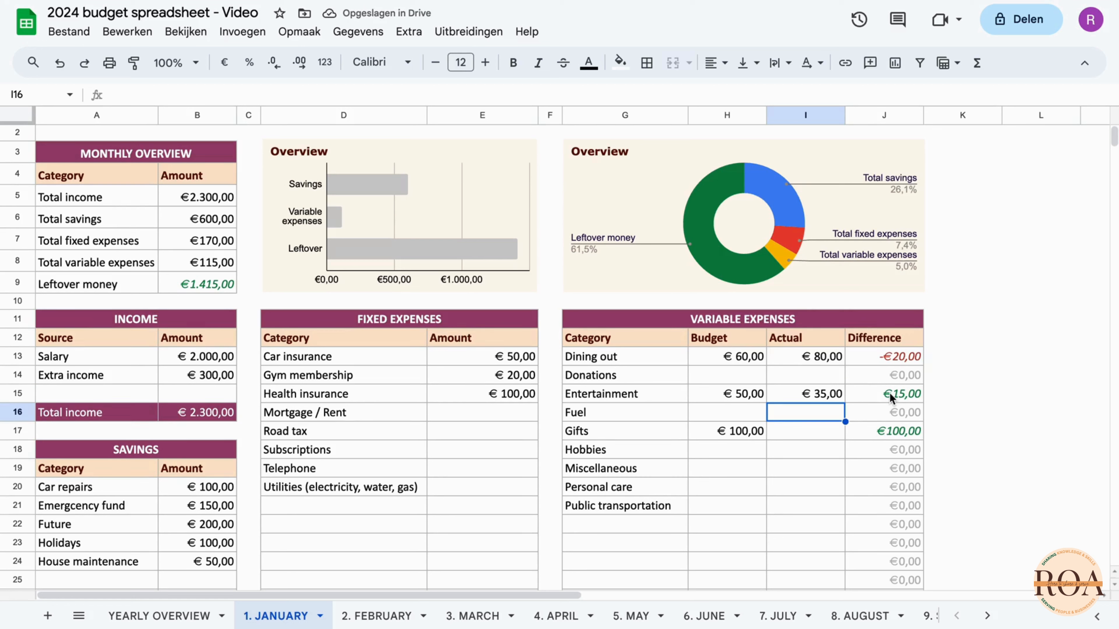
# - Record the actual Gifts expense as 65 in the January variable expenses and review the total budget, actual and difference amounts
pyautogui.click(801, 433)
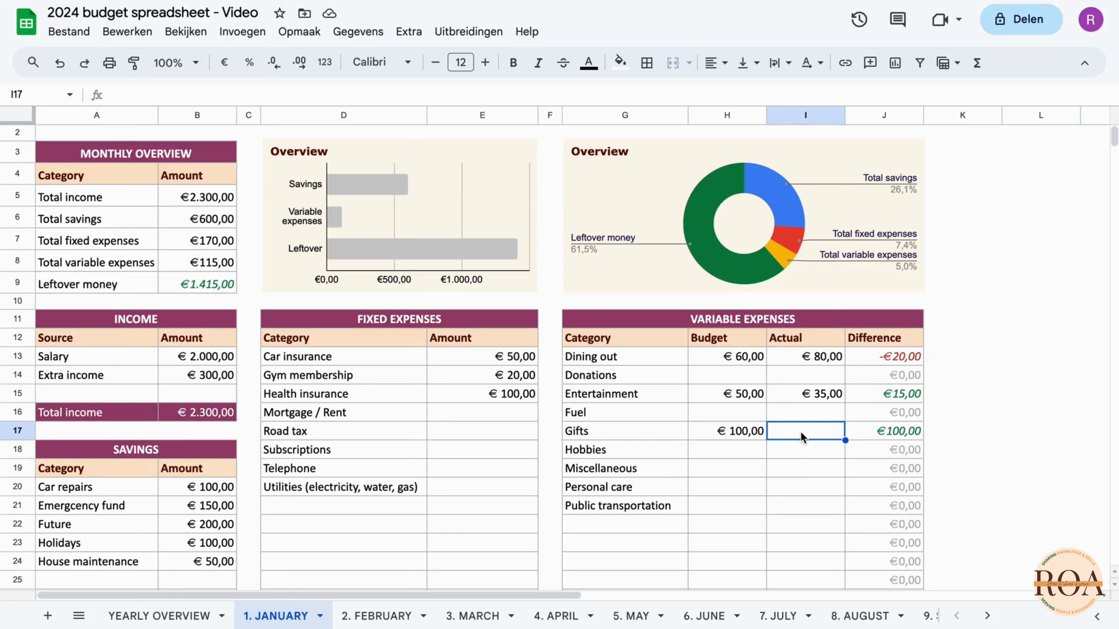
pyautogui.write('65')
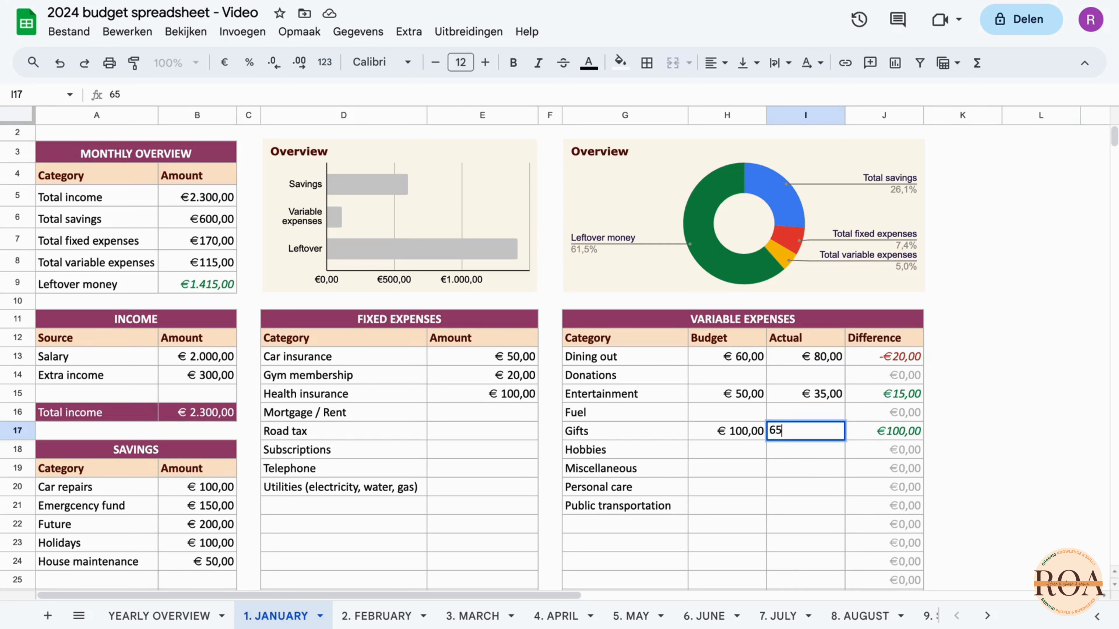
pyautogui.press('Return')
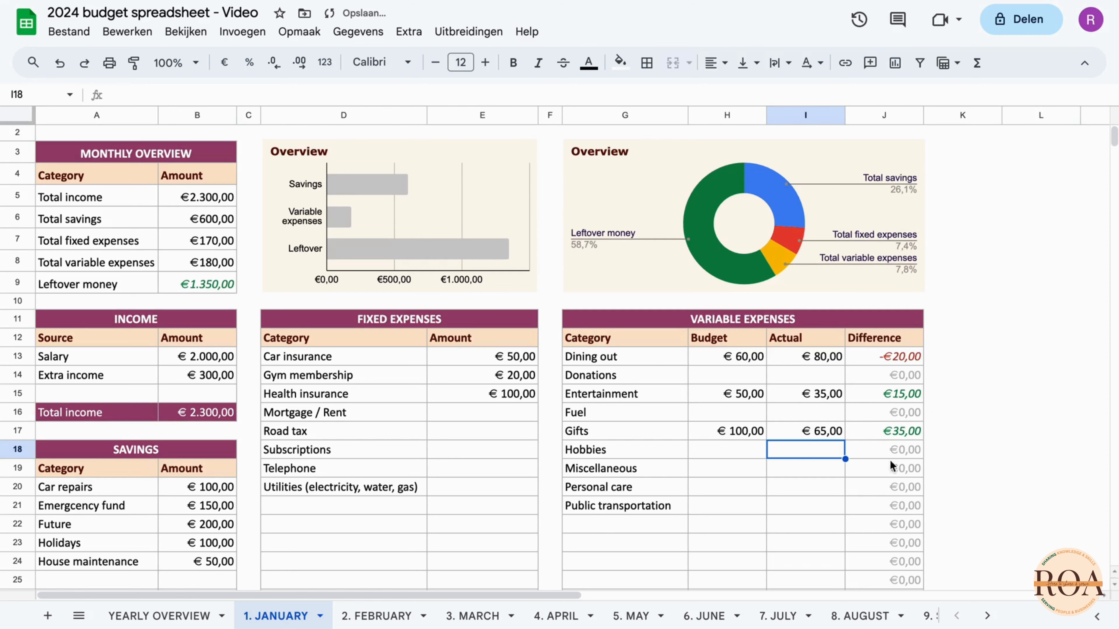
pyautogui.scroll(-2, 906, 434)
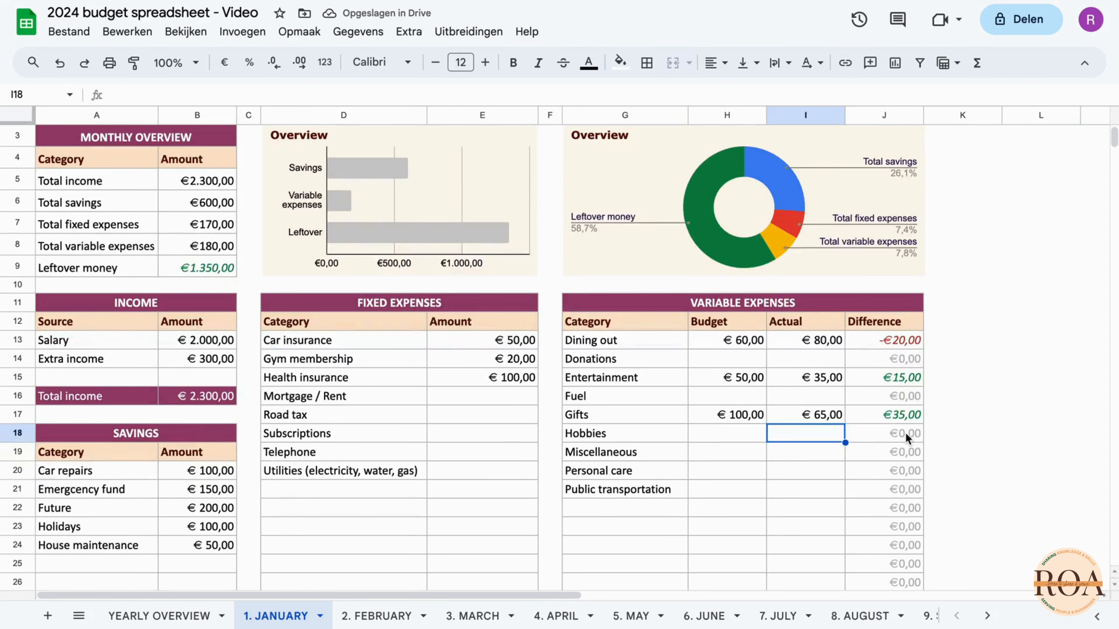
pyautogui.scroll(-1, 906, 432)
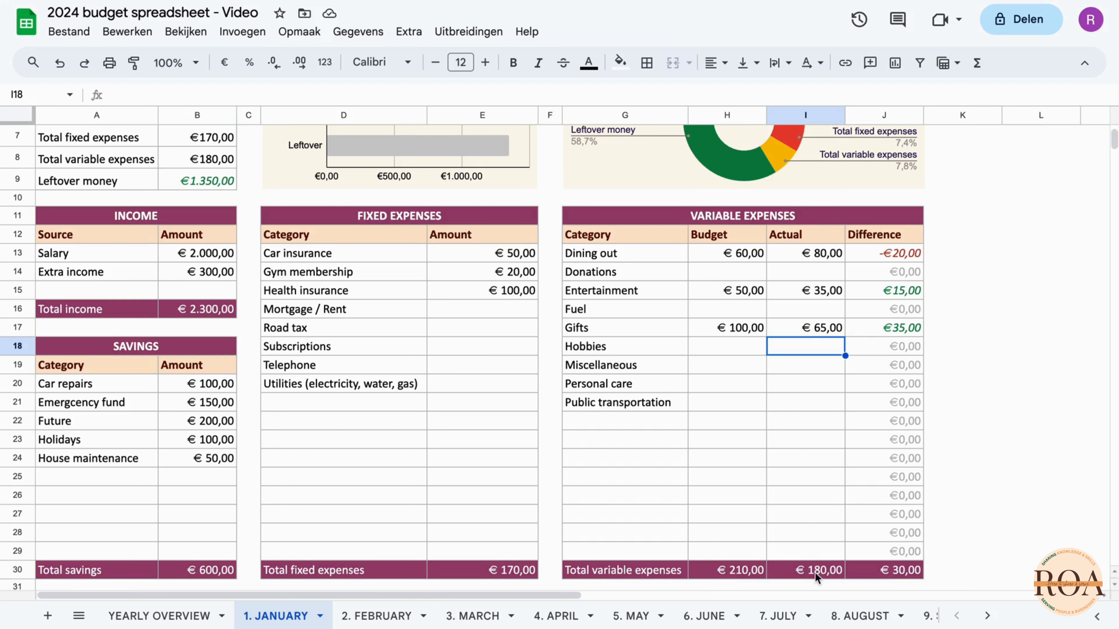
pyautogui.click(895, 571)
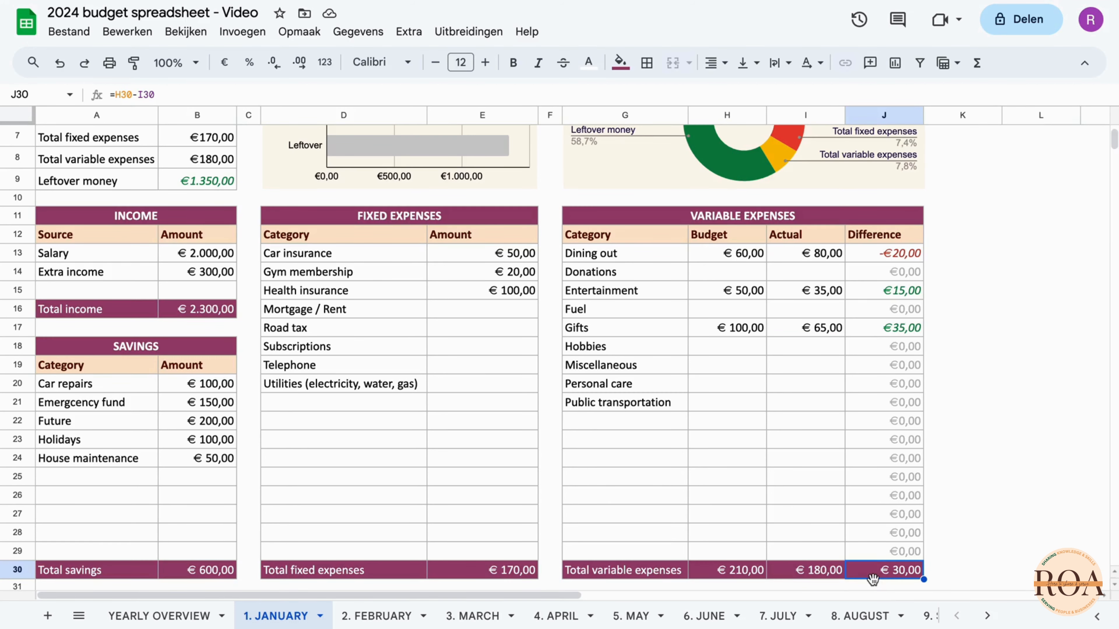
pyautogui.scroll(3, 873, 579)
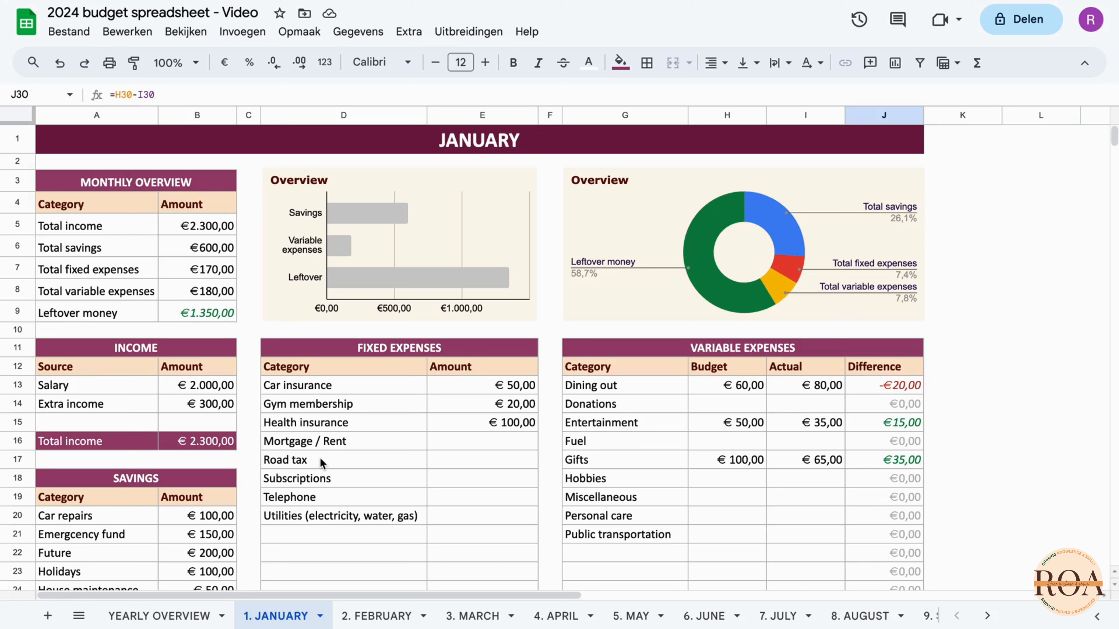
# - On the February sheet, enter the income amounts: 2000 for Salary and 150 for Extra income
pyautogui.moveTo(366, 626)
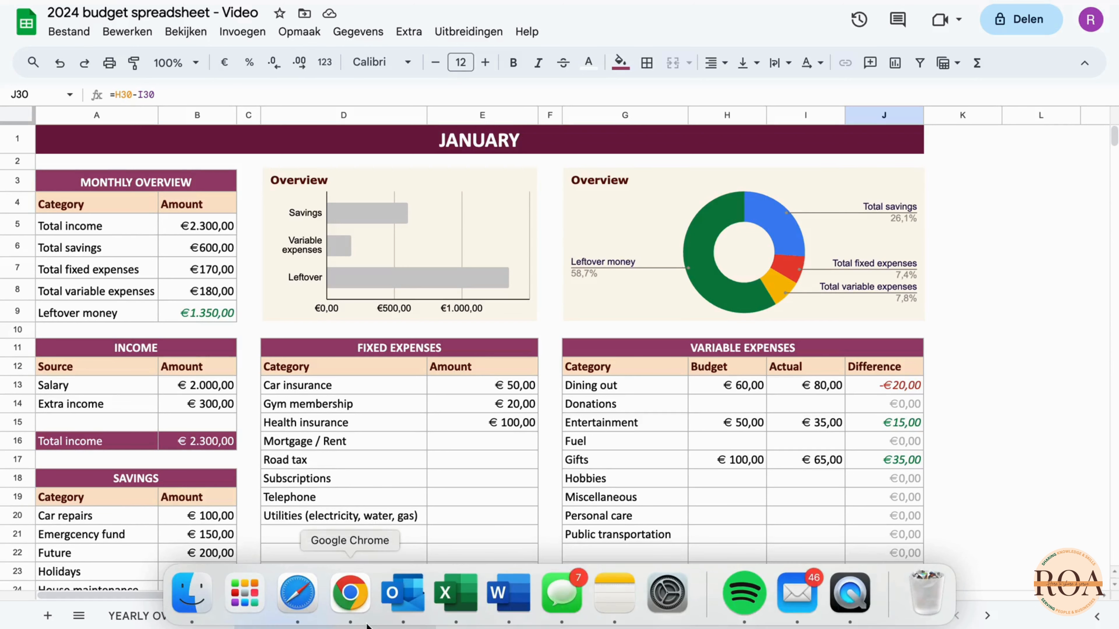
pyautogui.click(376, 619)
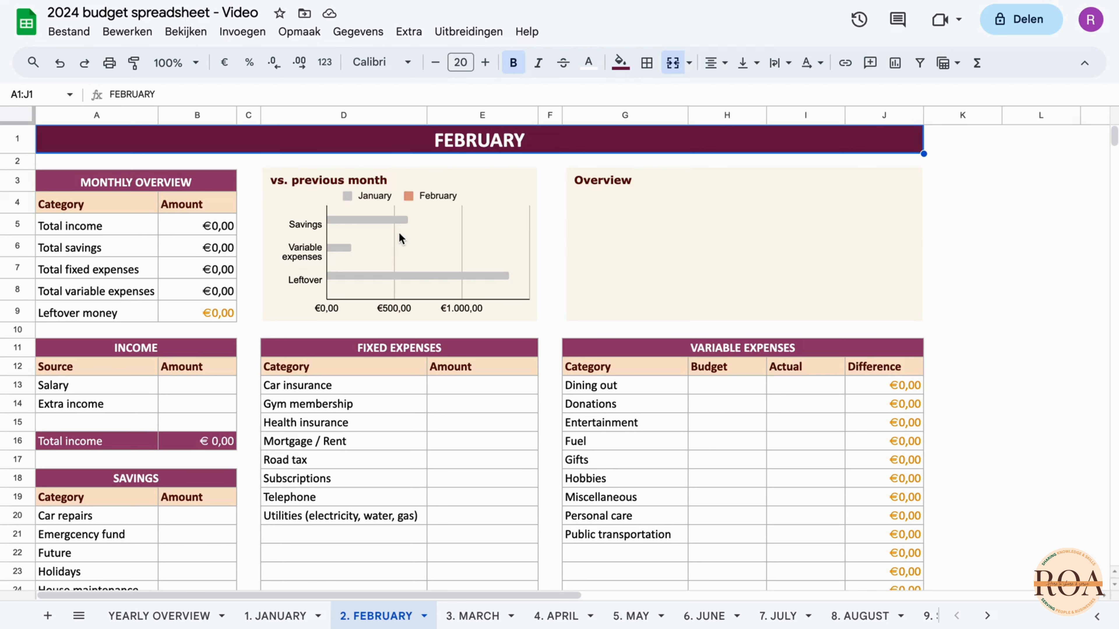
pyautogui.scroll(-2, 333, 578)
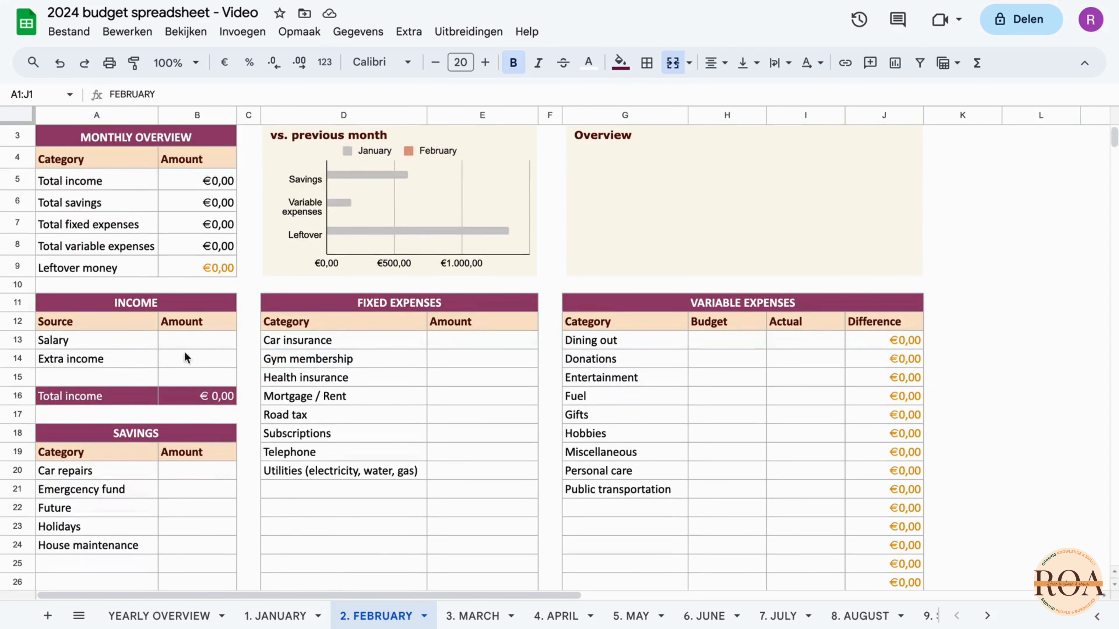
pyautogui.click(173, 347)
pyautogui.write('2')
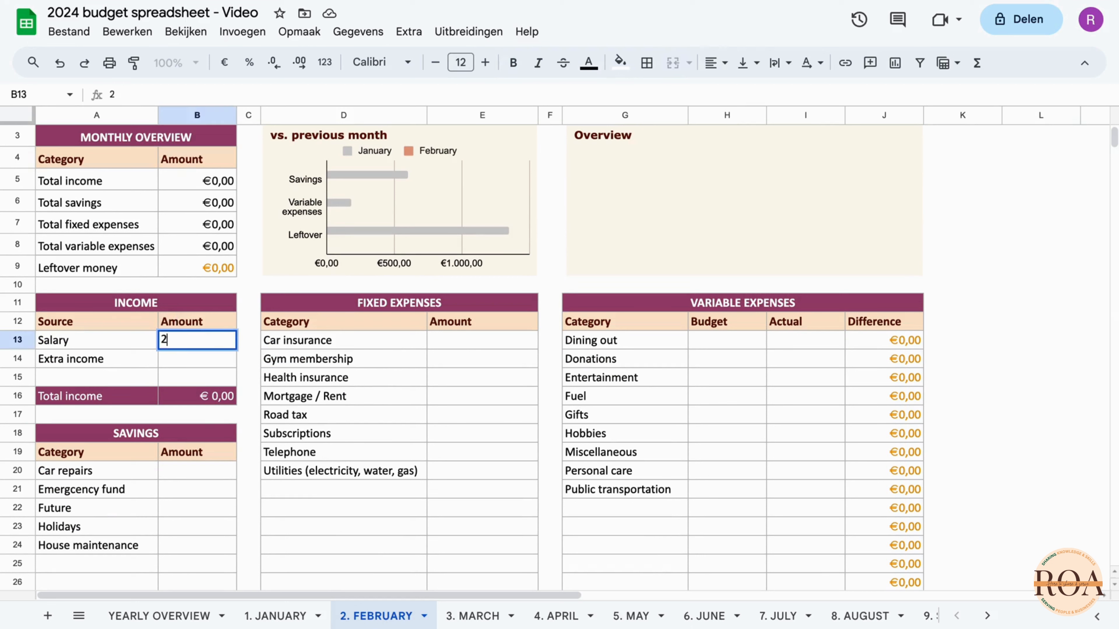
pyautogui.write('000')
pyautogui.press('Return')
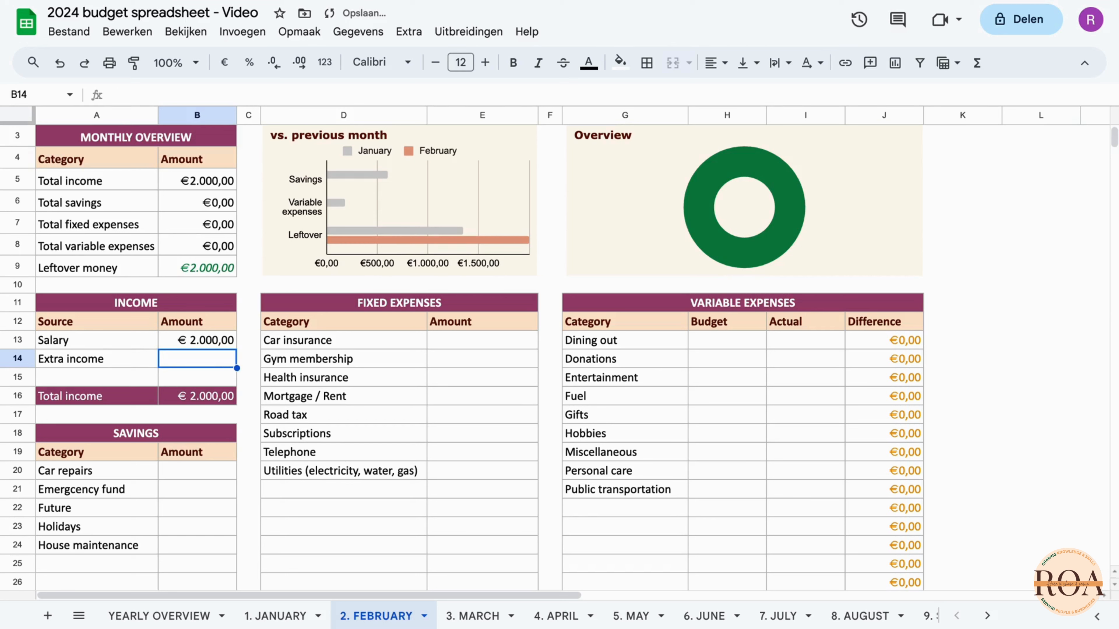
pyautogui.write('150')
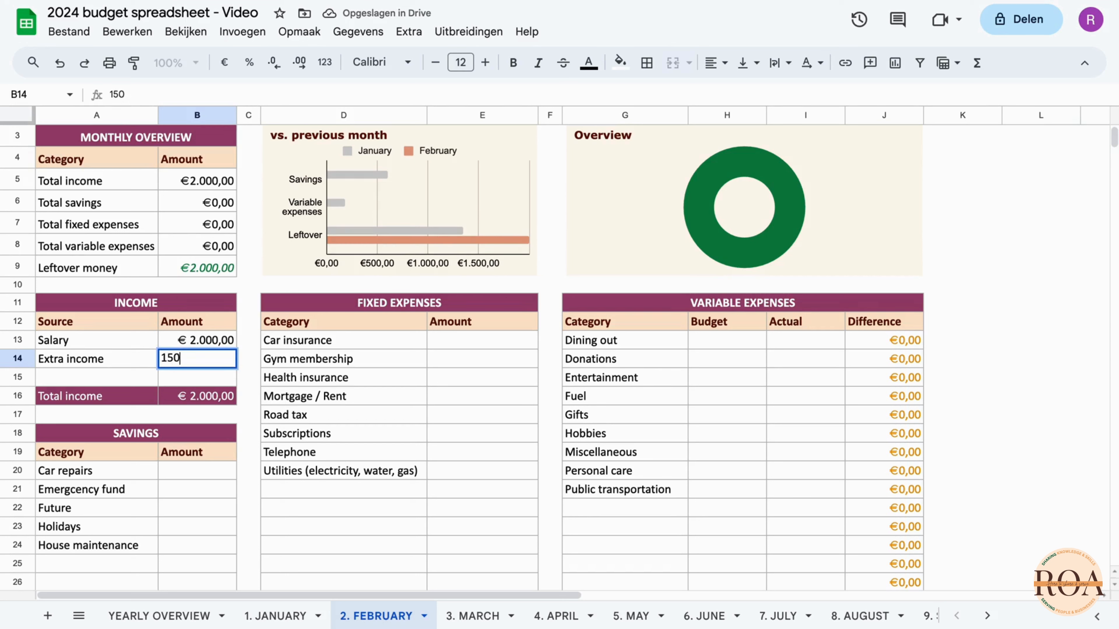
pyautogui.press('Return')
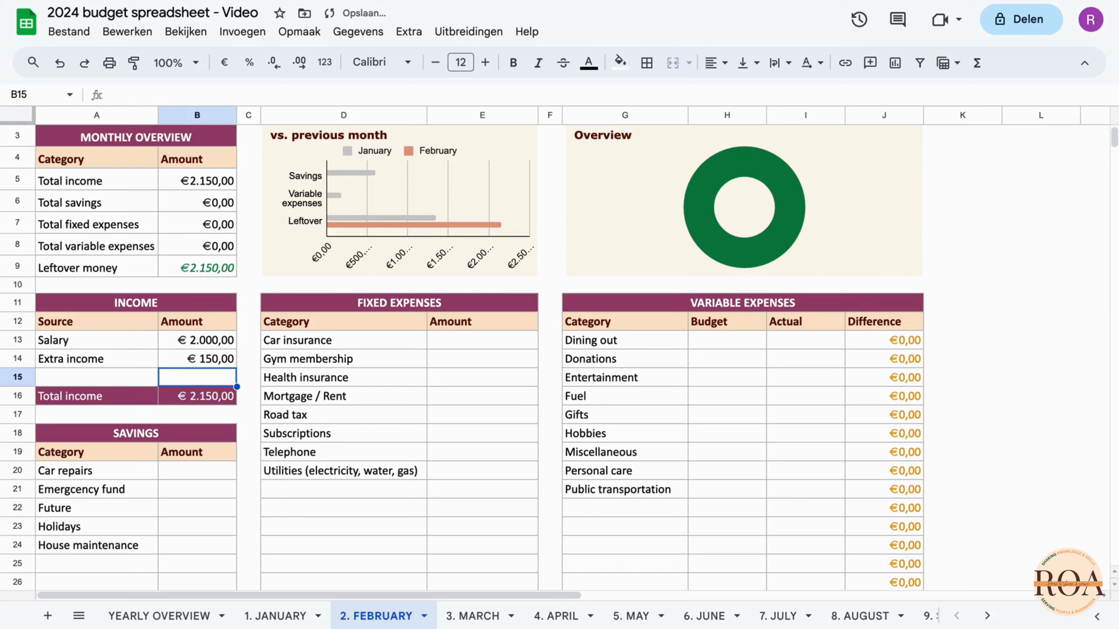
# - Copy the five January savings amounts, from Car repairs through House maintenance, into the same rows of the February savings table
pyautogui.click(181, 479)
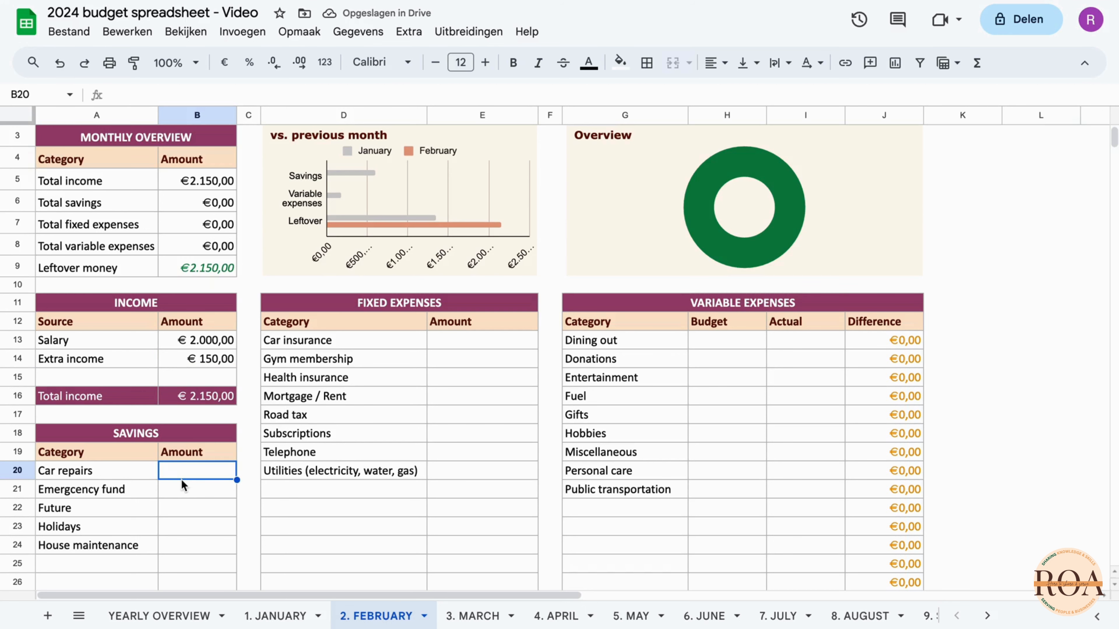
pyautogui.click(264, 616)
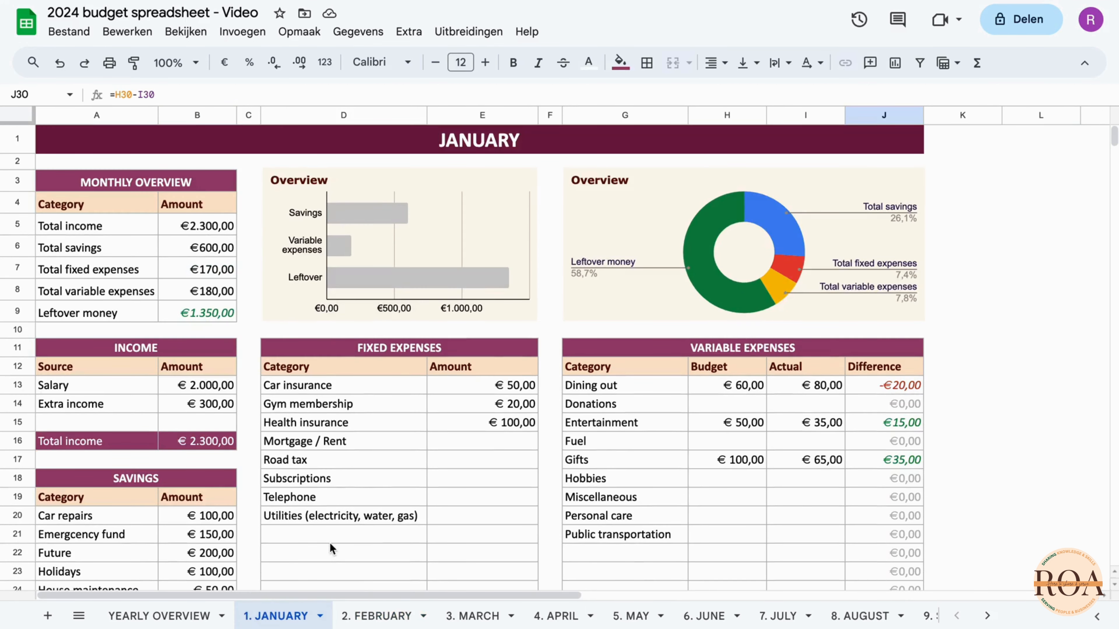
pyautogui.scroll(-1, 331, 549)
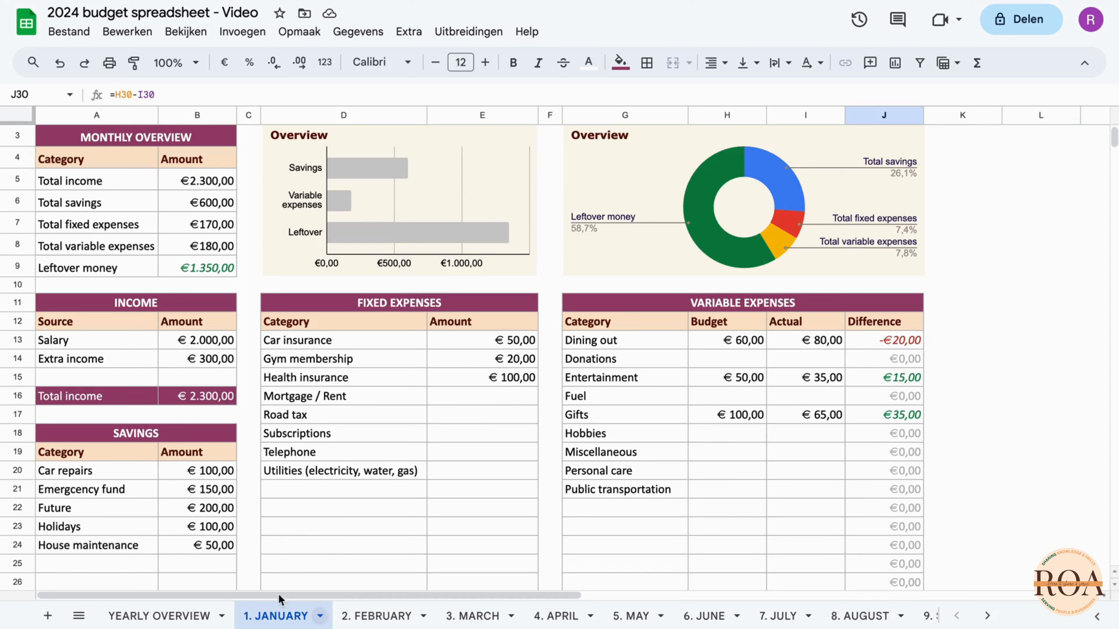
pyautogui.click(195, 480)
pyautogui.moveTo(195, 481); pyautogui.dragTo(192, 545)
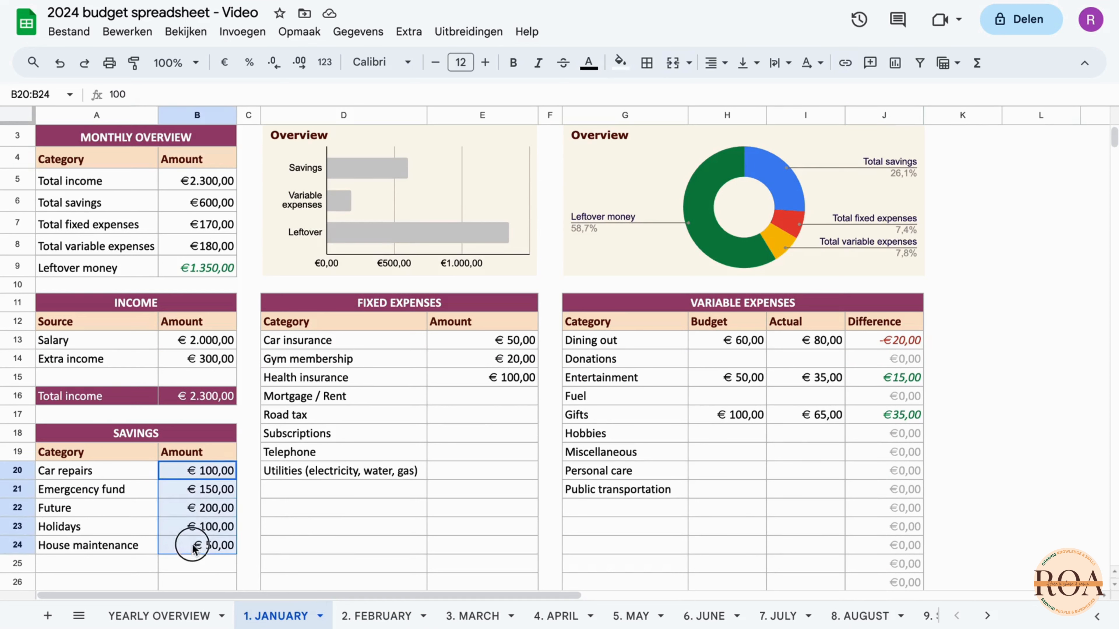
pyautogui.hotkey('ctrl', 'c')
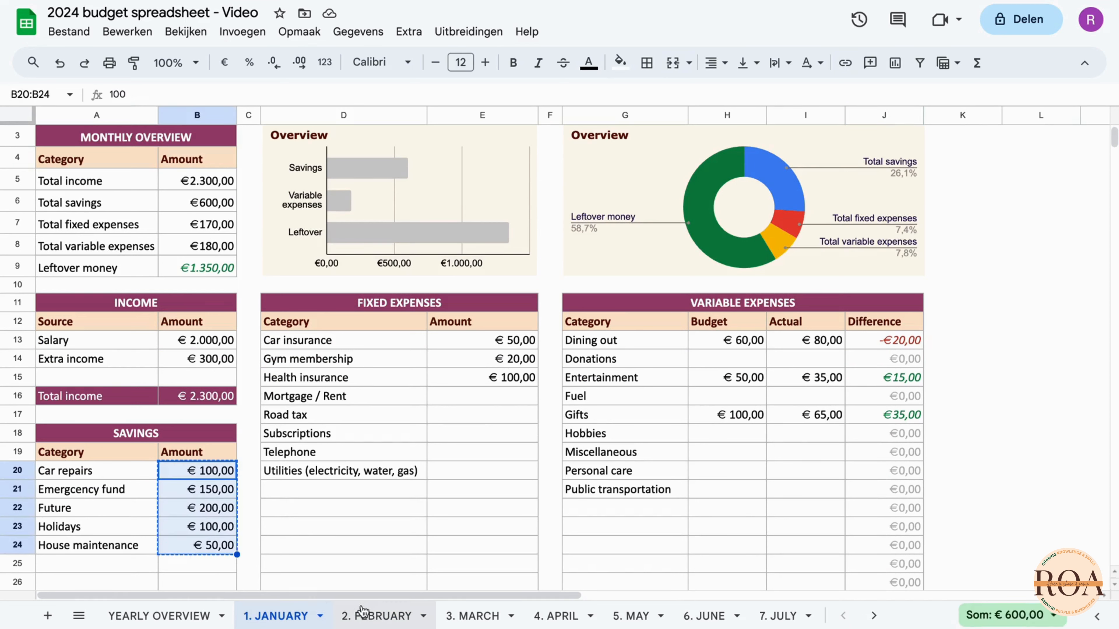
pyautogui.click(368, 615)
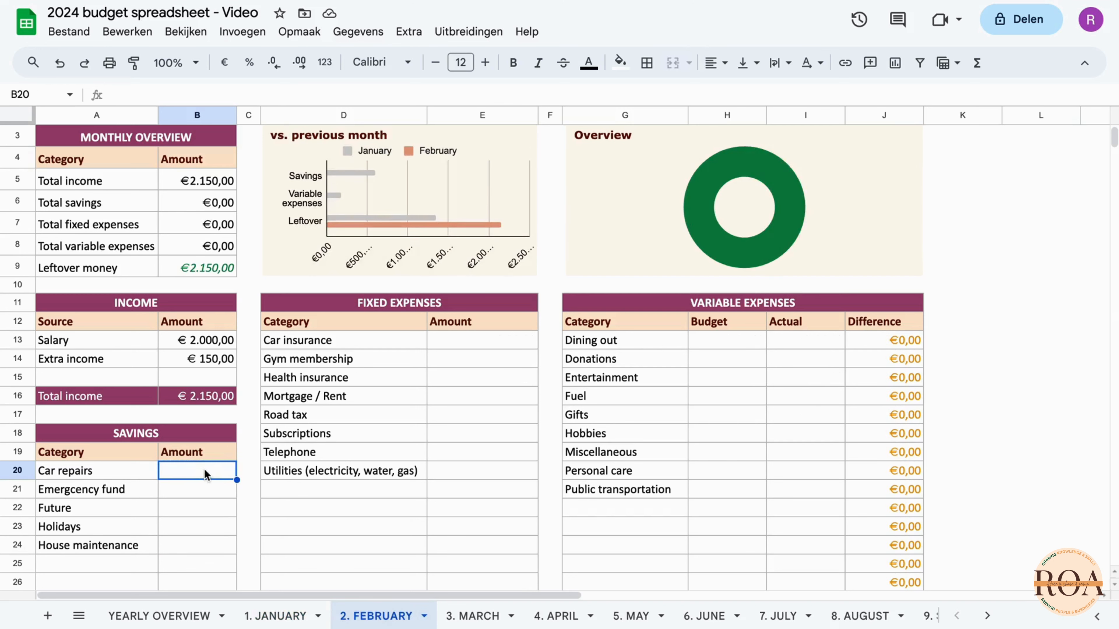
pyautogui.hotkey('ctrl', 'v')
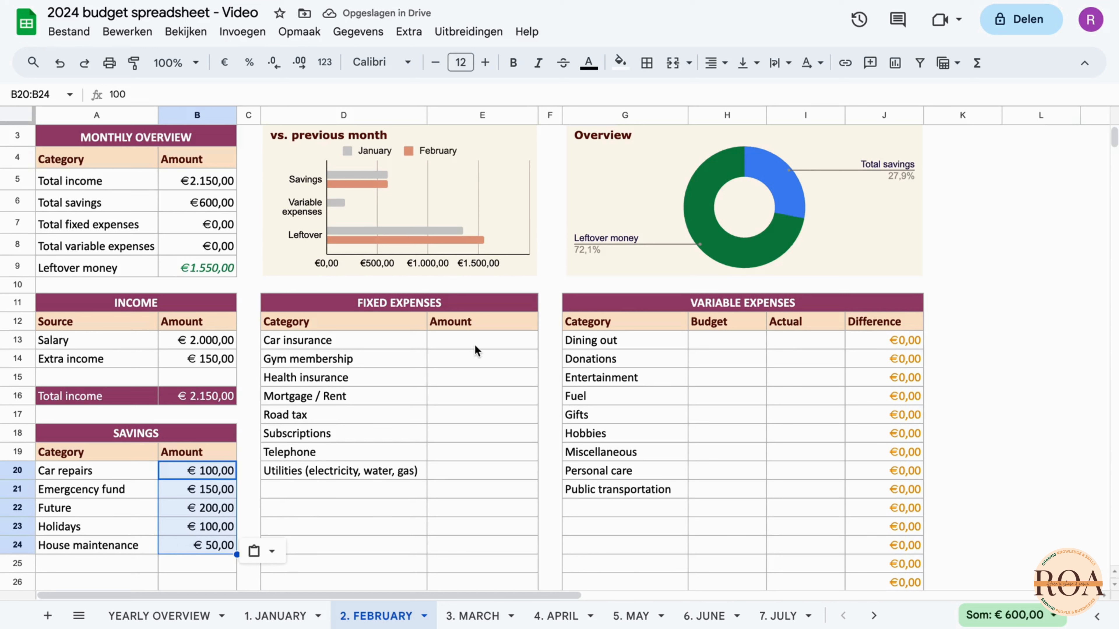
# - Copy the January fixed expense amounts for Car insurance, Gym membership and Health insurance into the February fixed expenses table
pyautogui.click(300, 621)
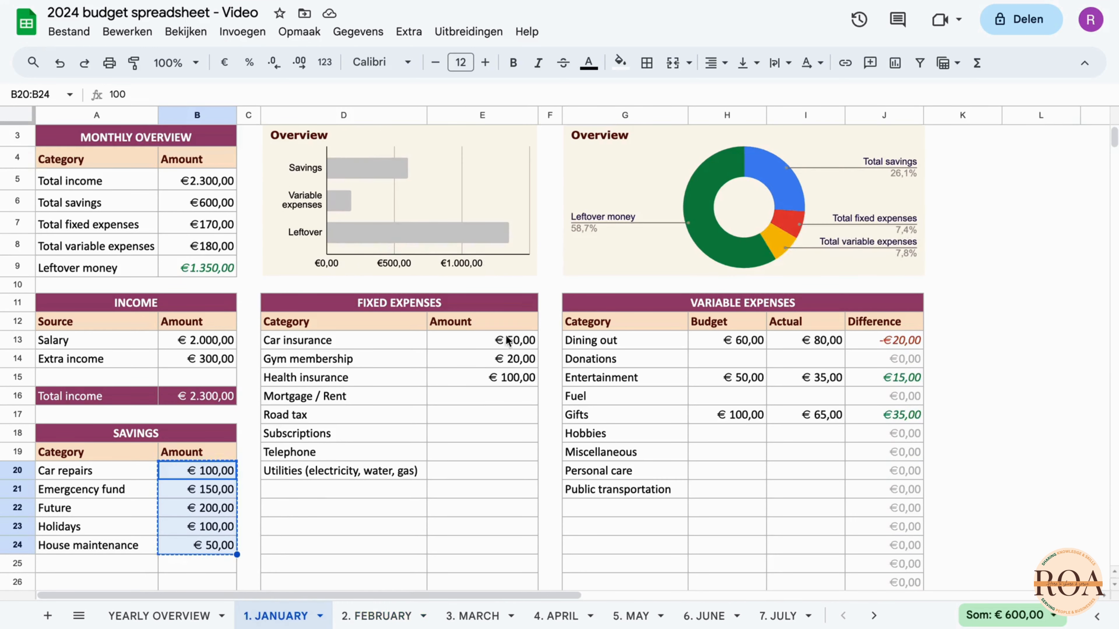
pyautogui.moveTo(508, 340); pyautogui.dragTo(498, 379)
pyautogui.hotkey('ctrl', 'c')
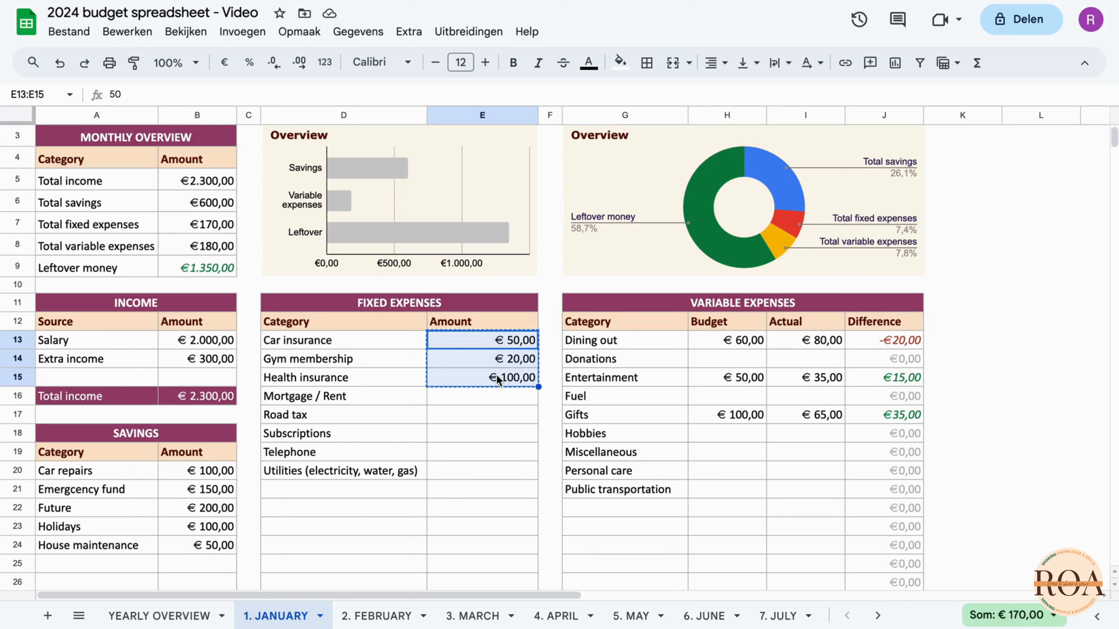
pyautogui.click(397, 617)
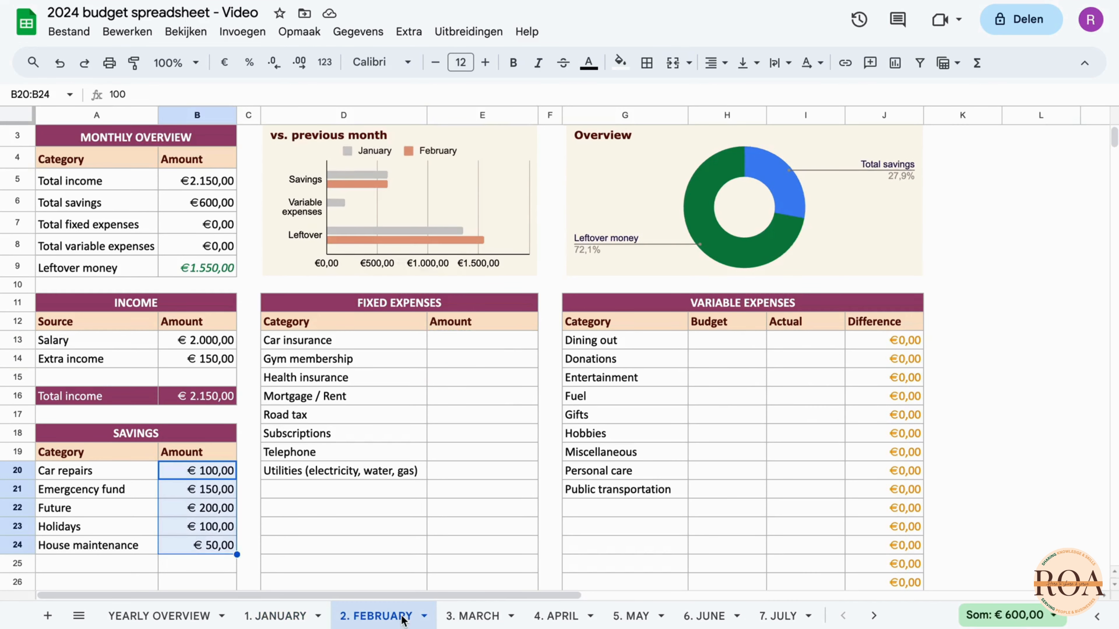
pyautogui.click(495, 340)
pyautogui.hotkey('ctrl', 'v')
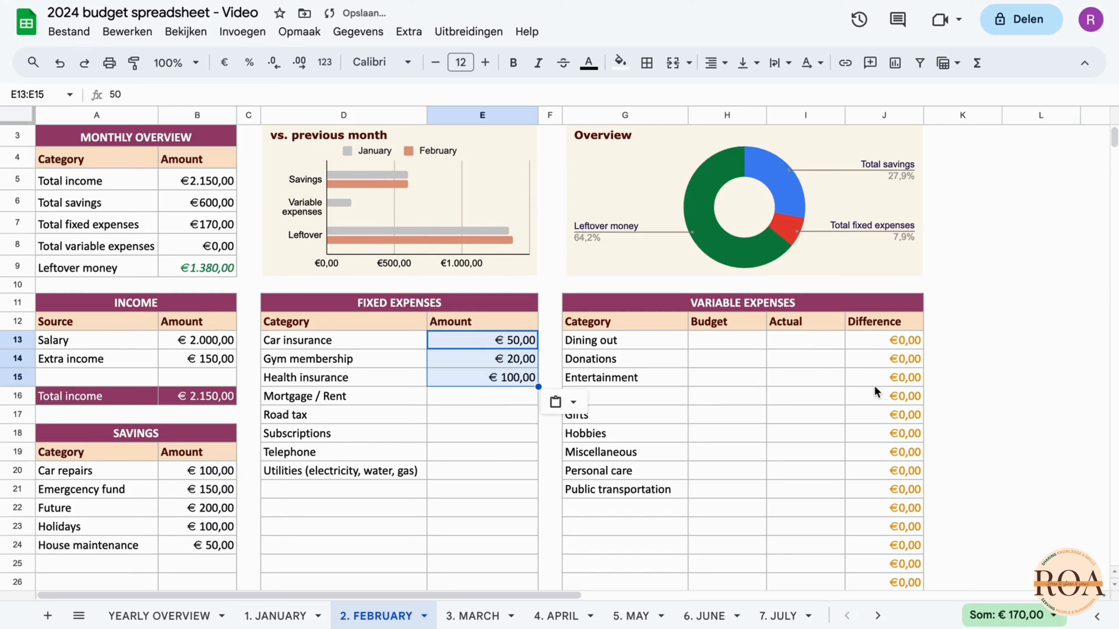
# - Set the February Dining out budget to 100 and record its actual expense as 200
pyautogui.click(791, 377)
pyautogui.click(726, 347)
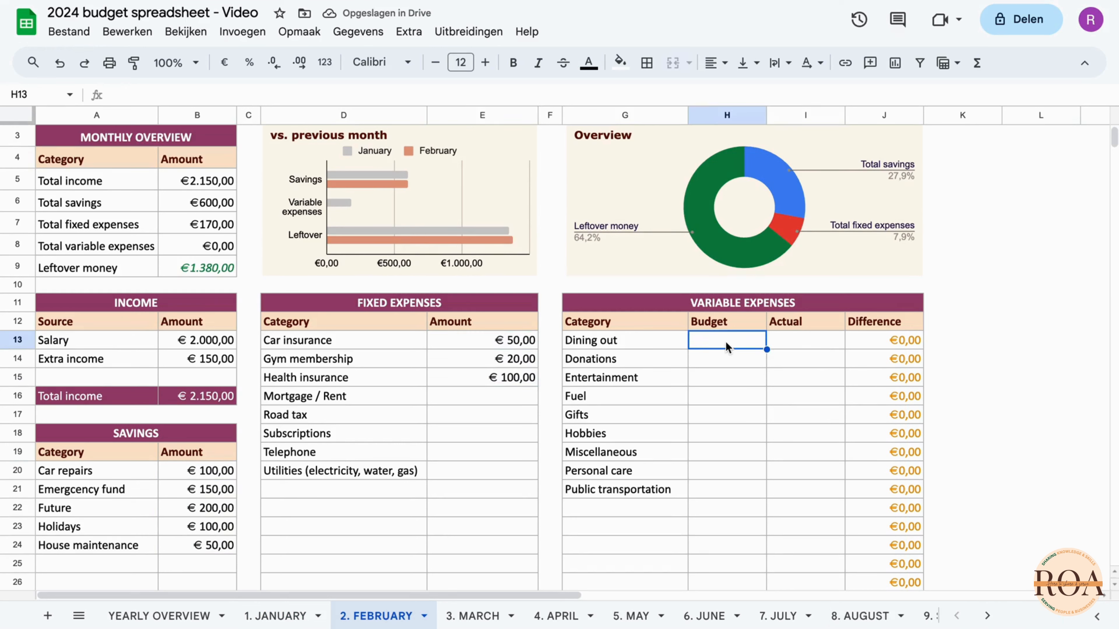
pyautogui.write('1')
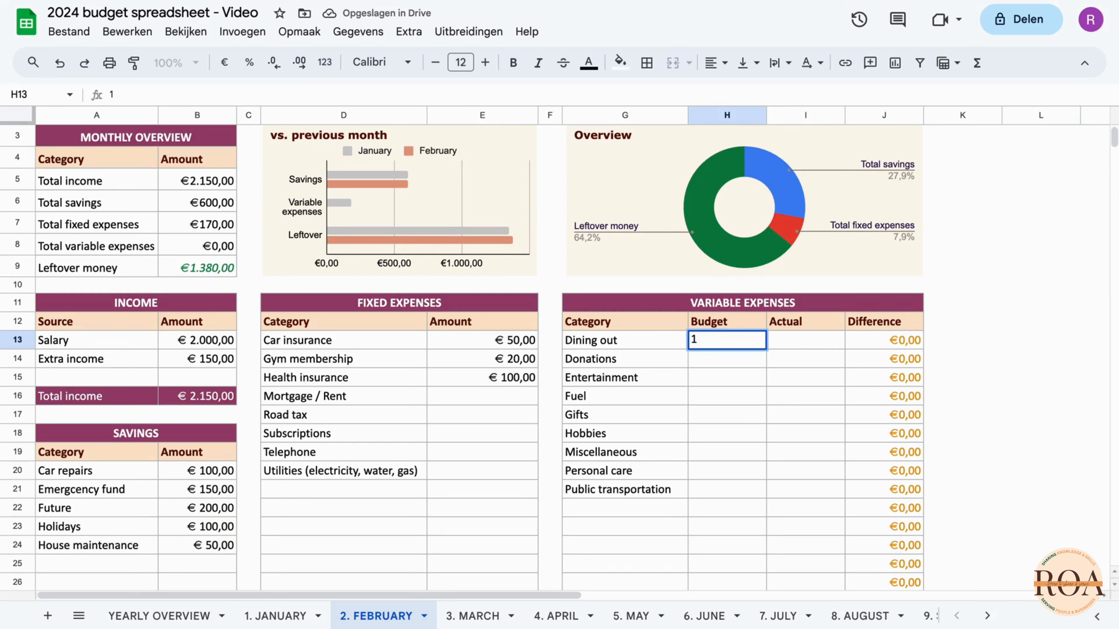
pyautogui.write('00')
pyautogui.press('Return')
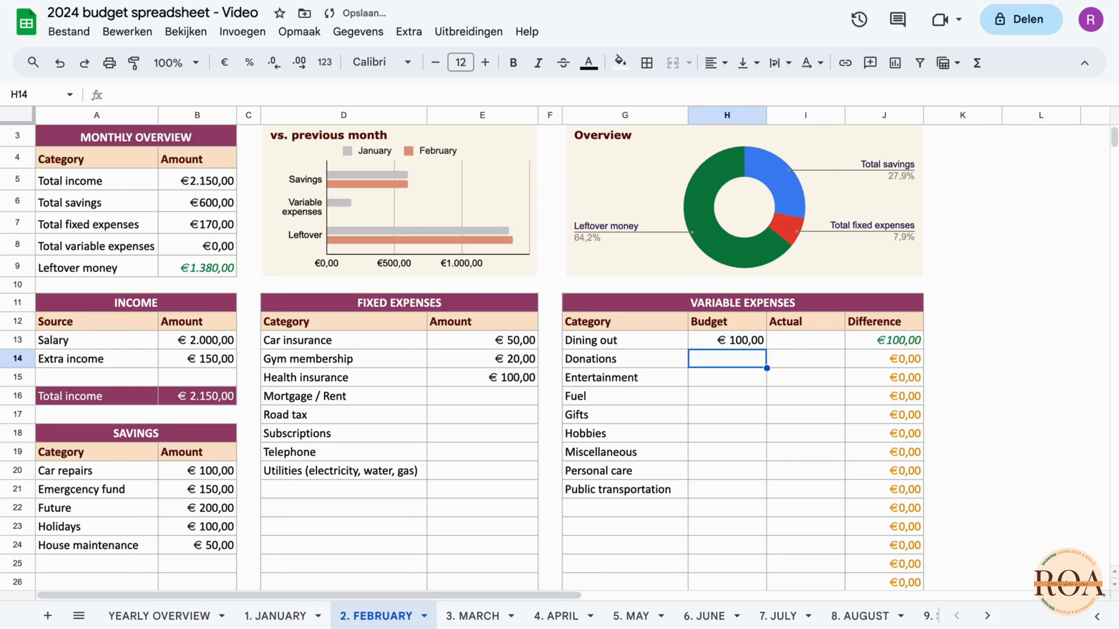
pyautogui.press('Right')
pyautogui.press('Up')
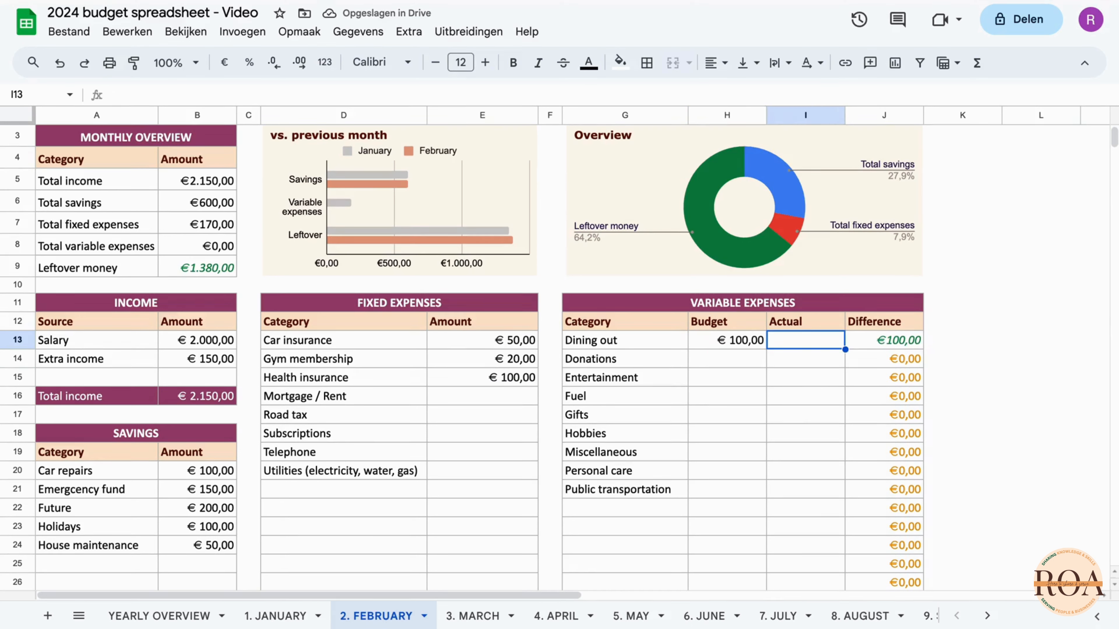
pyautogui.write('200')
pyautogui.press('Return')
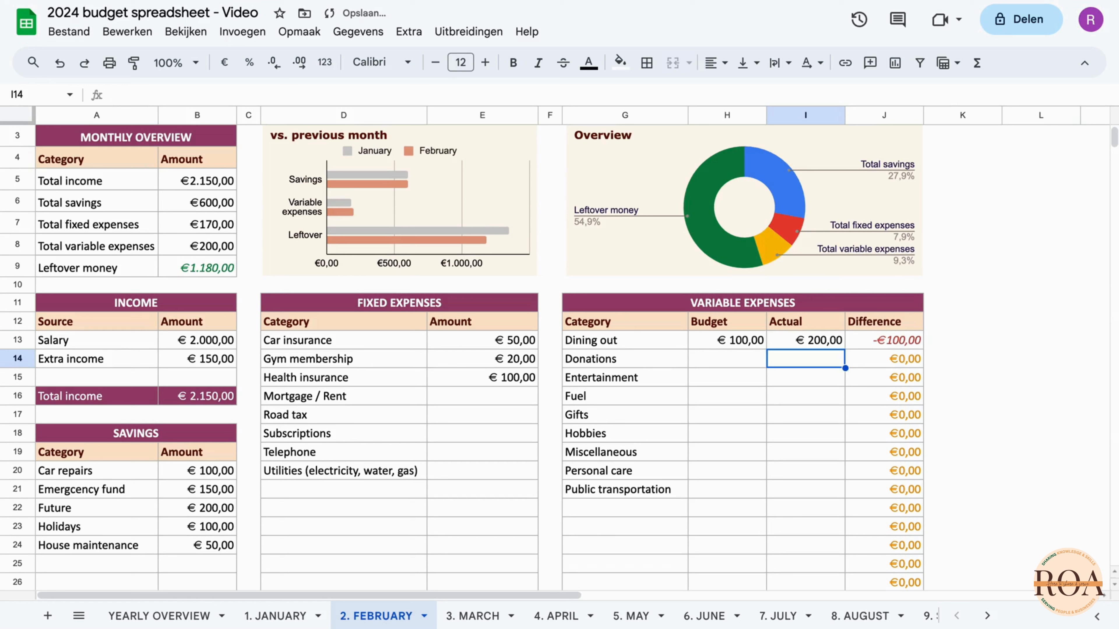
# - Set the February Entertainment budget to 50 and record its actual expense as 80
pyautogui.click(723, 383)
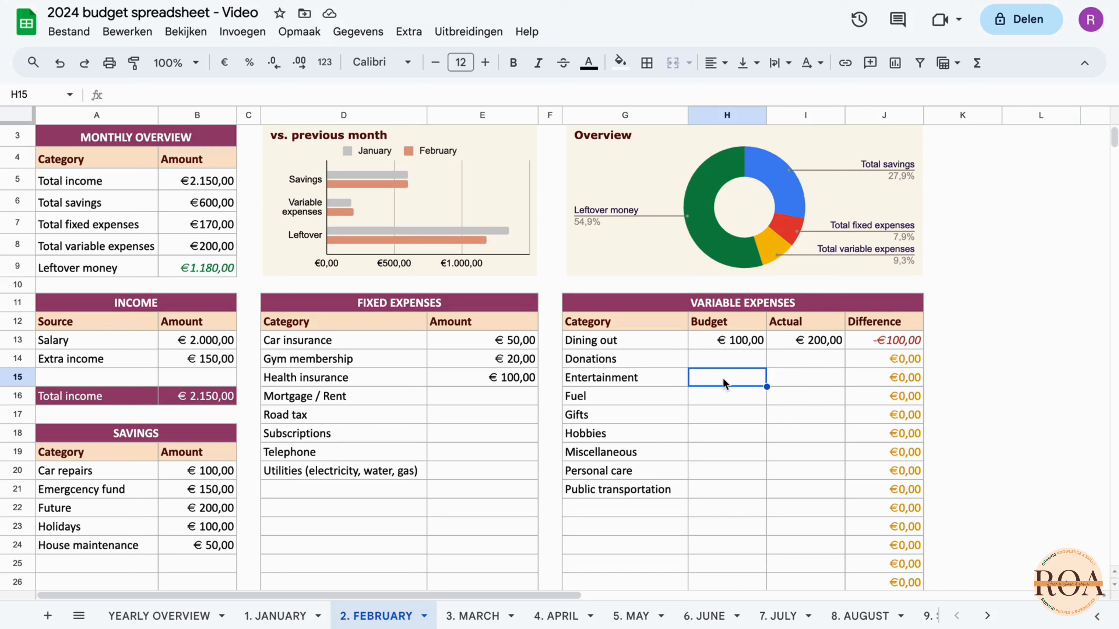
pyautogui.write('50')
pyautogui.press('Tab')
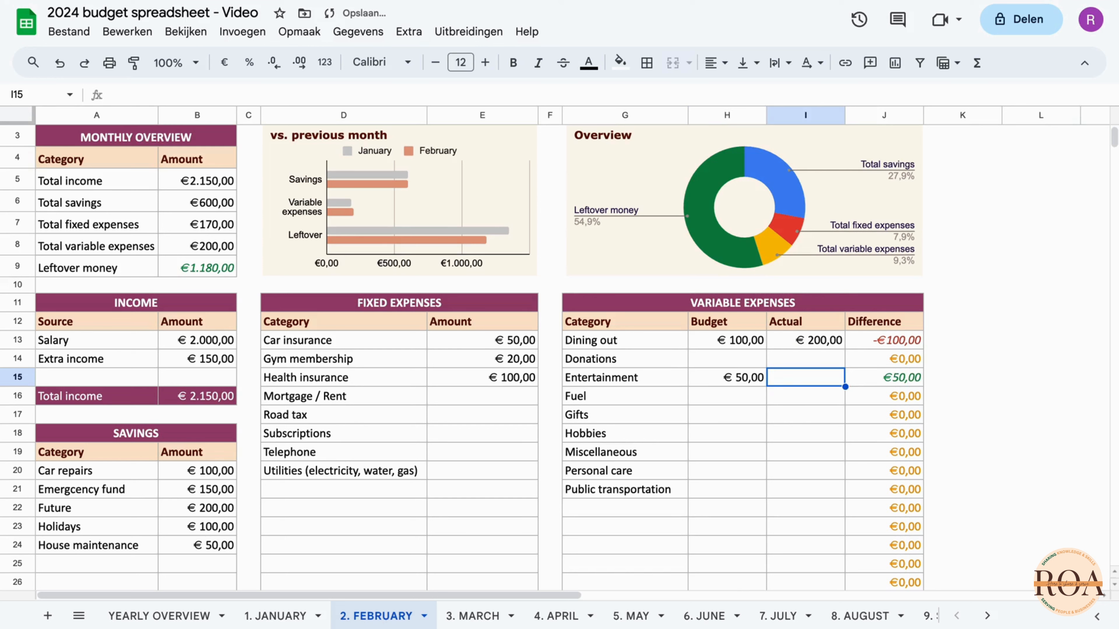
pyautogui.write('80')
pyautogui.press('Return')
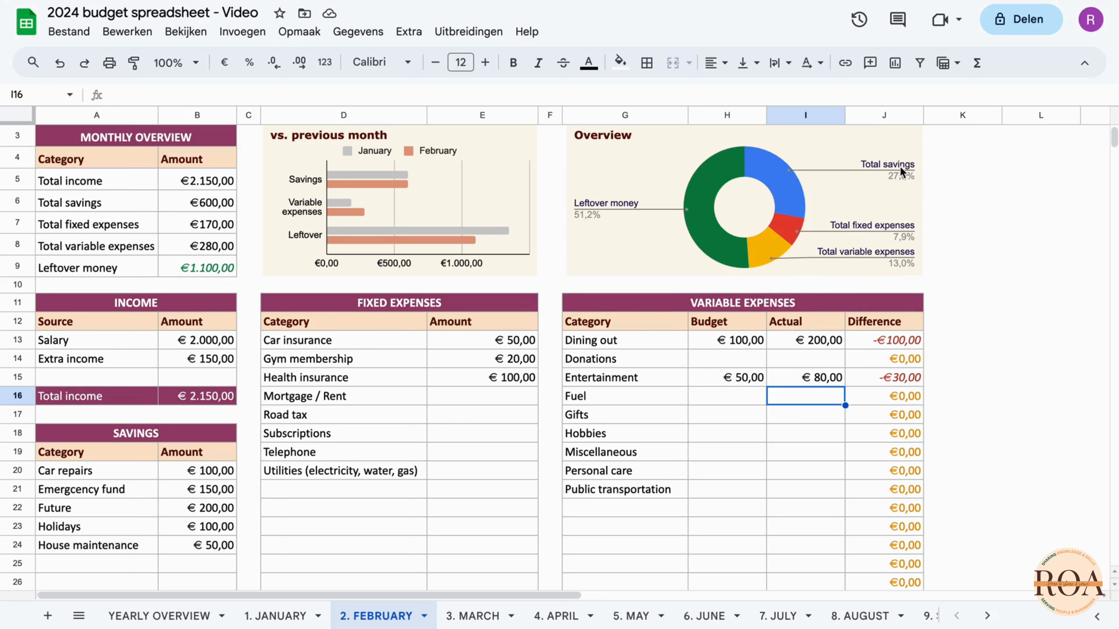
# - Compare the January and February sheets, and examine the yearly overview's summary tables and per-month charts
pyautogui.click(291, 619)
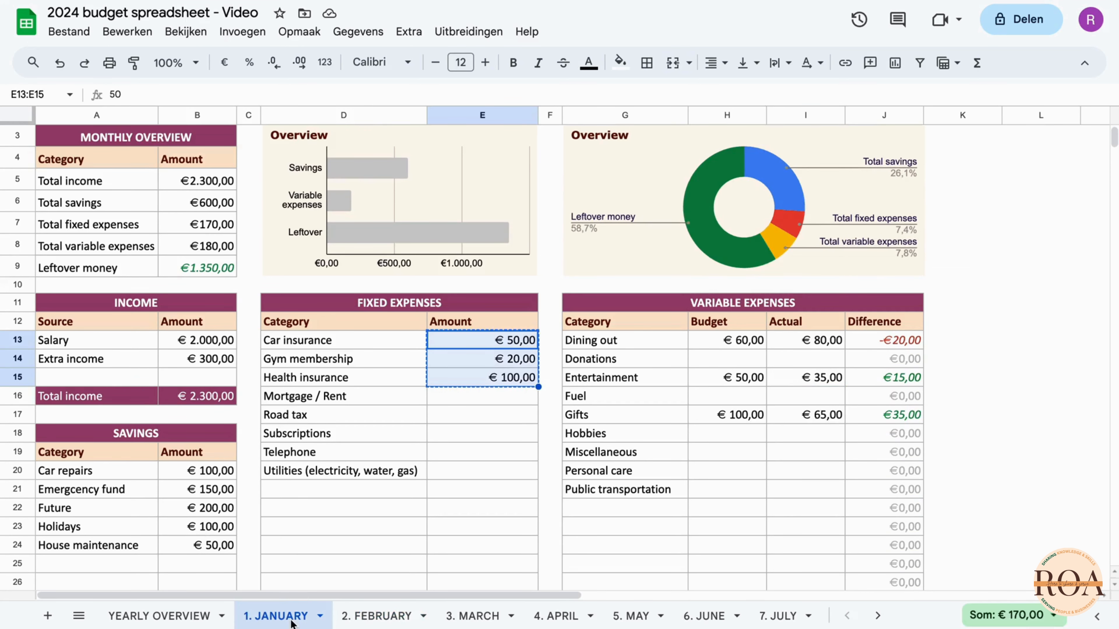
pyautogui.click(377, 617)
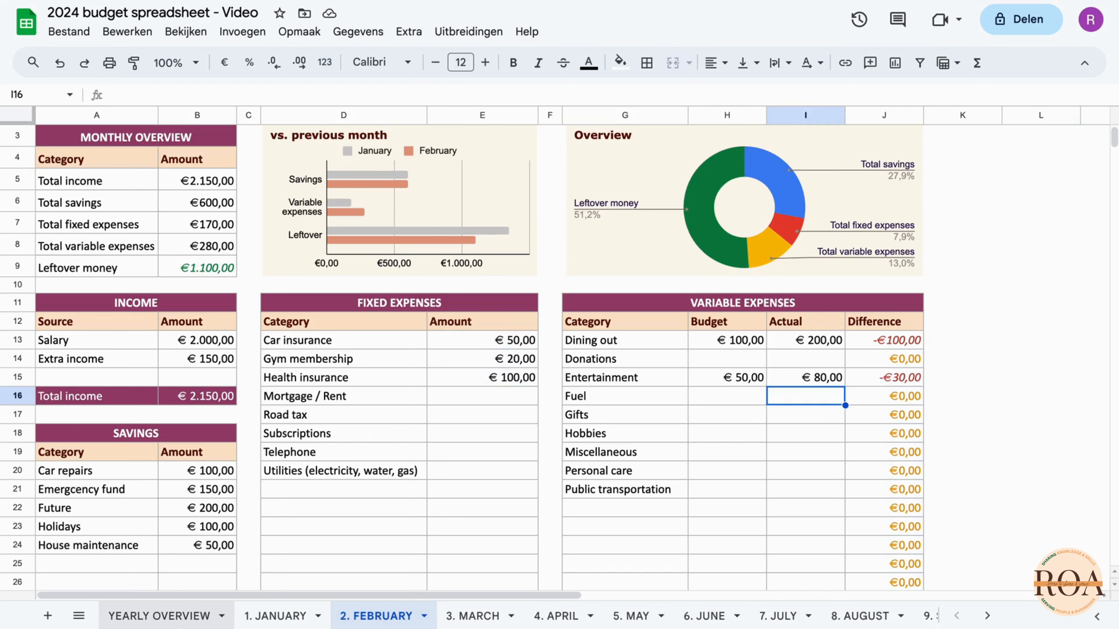
pyautogui.click(176, 617)
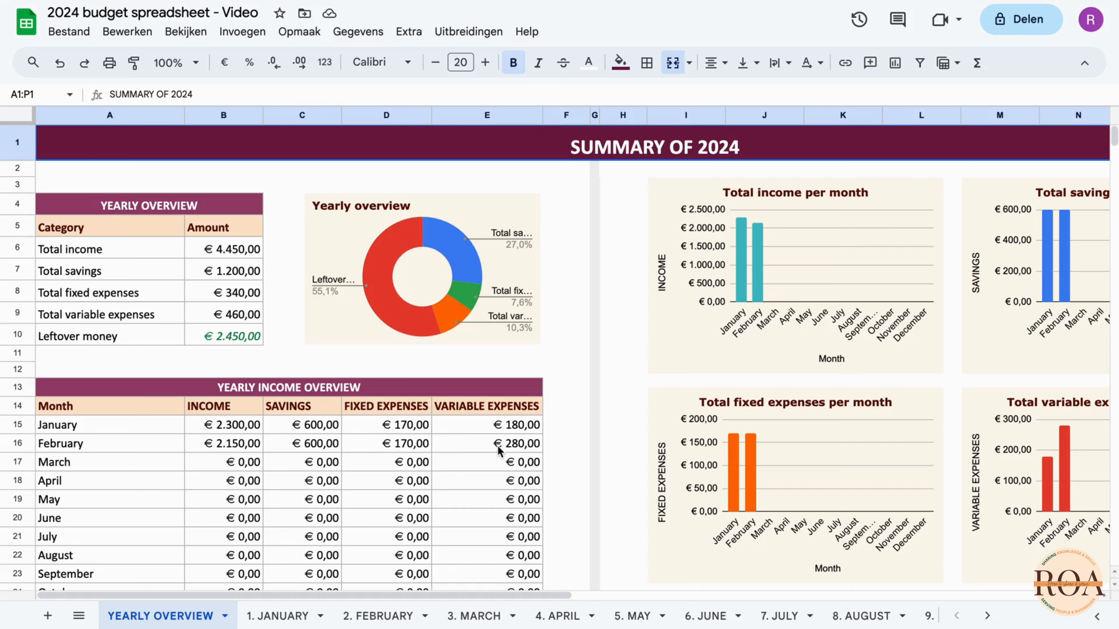
pyautogui.hscroll(5, 662, 390)
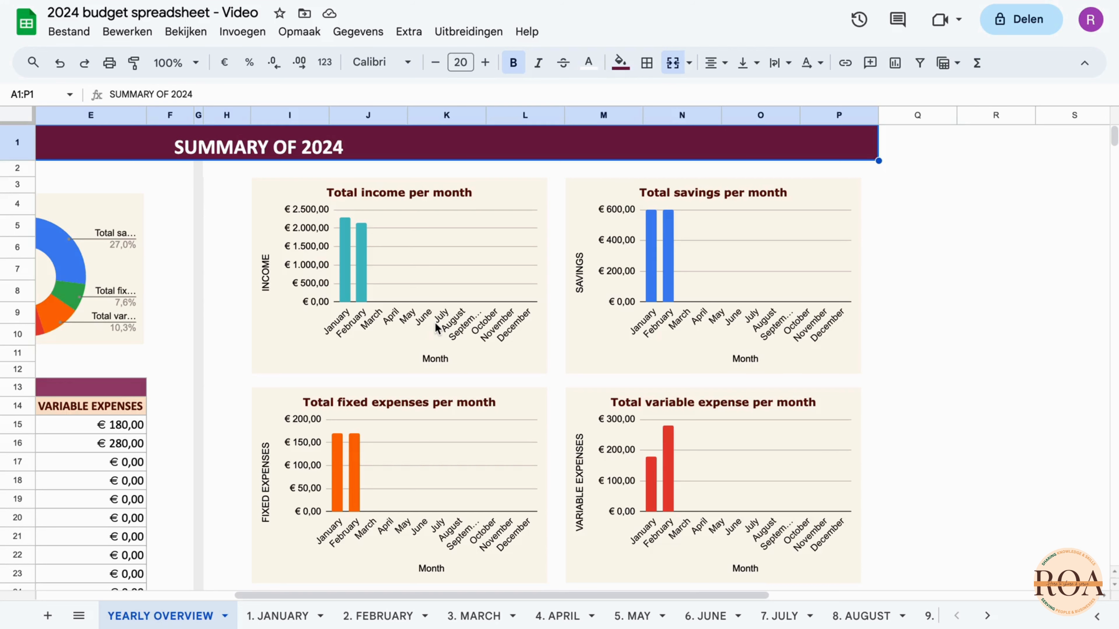
pyautogui.hscroll(-8, 436, 326)
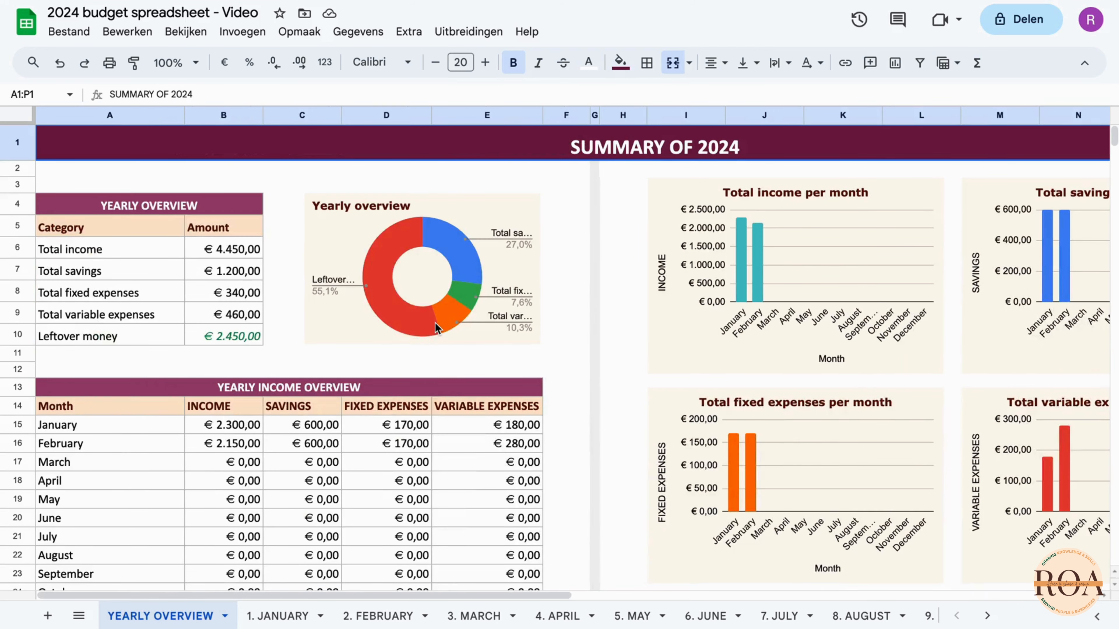